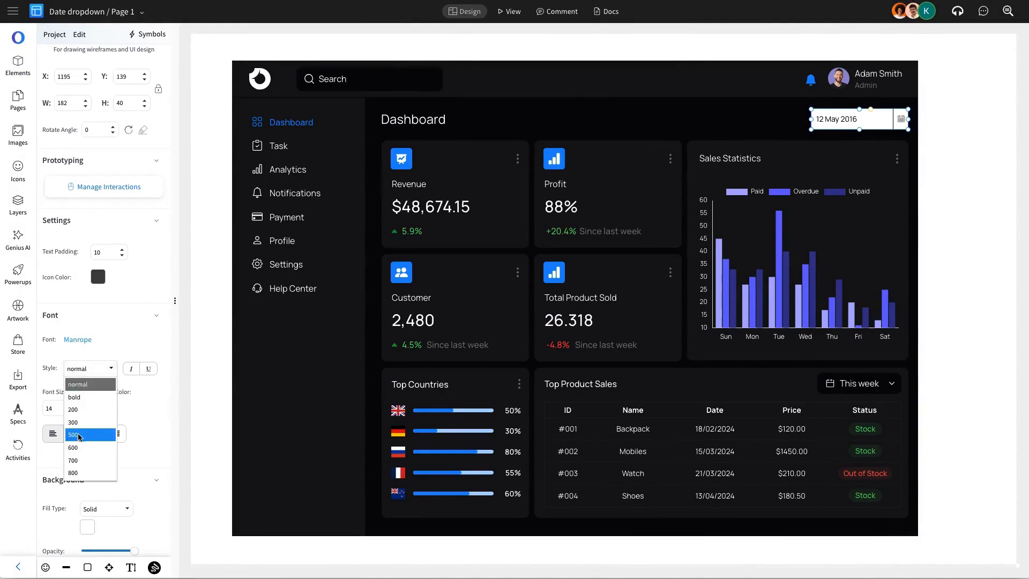
Set the date field's font style to 500 and change its text to "12 Dec 2024".
left_click(87, 432)
double_click(837, 118)
double_click(836, 118)
type("Dec")
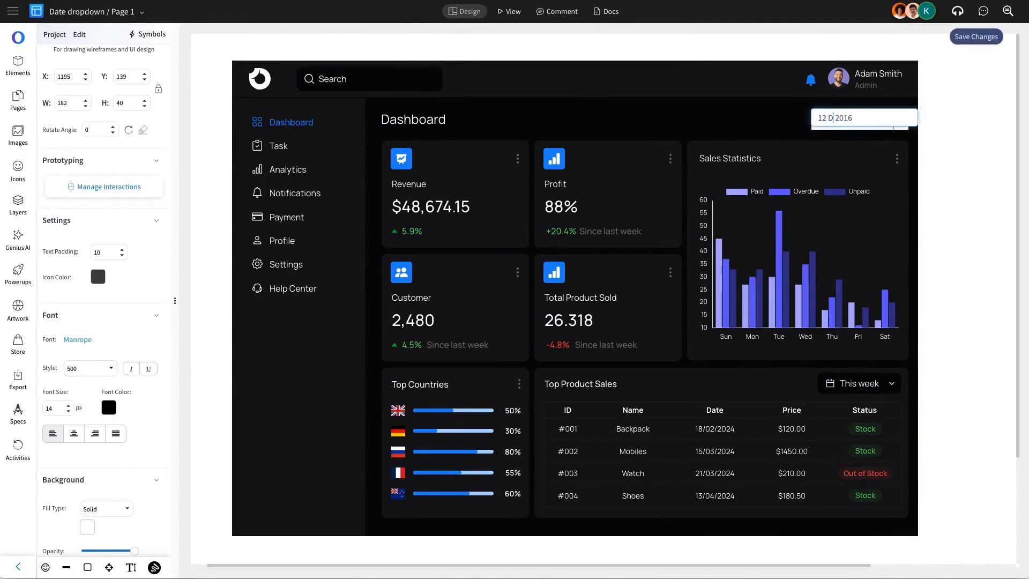
left_click(838, 46)
scroll(838, 46, "down", 1)
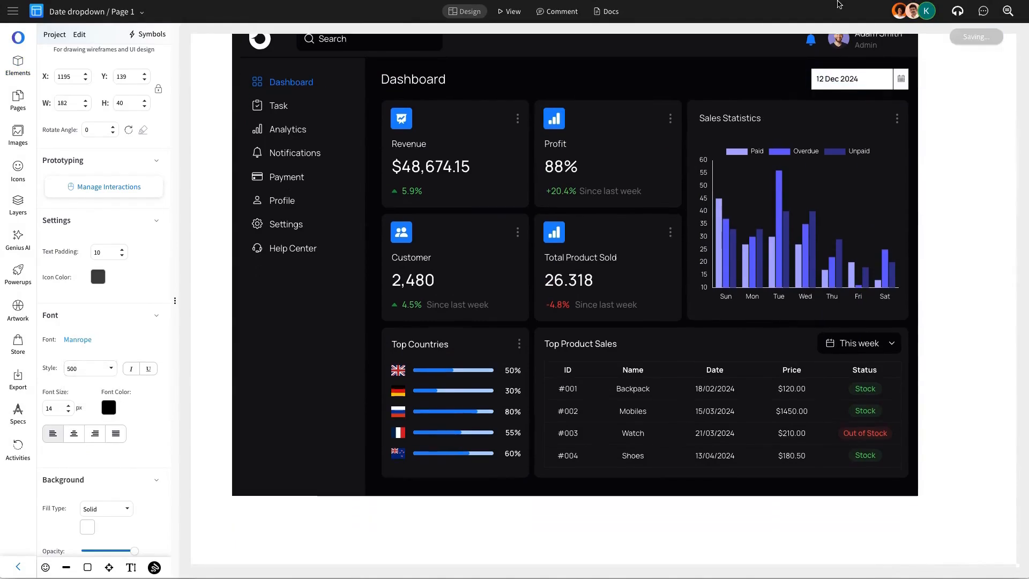
scroll(829, 175, "up", 1)
Give the 12 Dec 2024 date field a near-black background fill and white text.
left_click(840, 116)
scroll(107, 455, "down", 2)
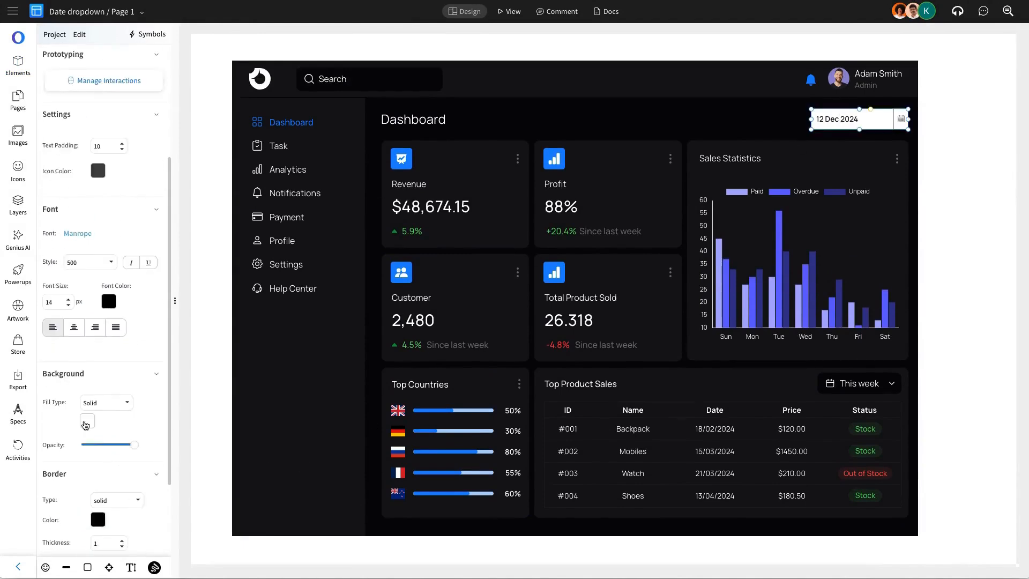
left_click(87, 422)
left_click(113, 460)
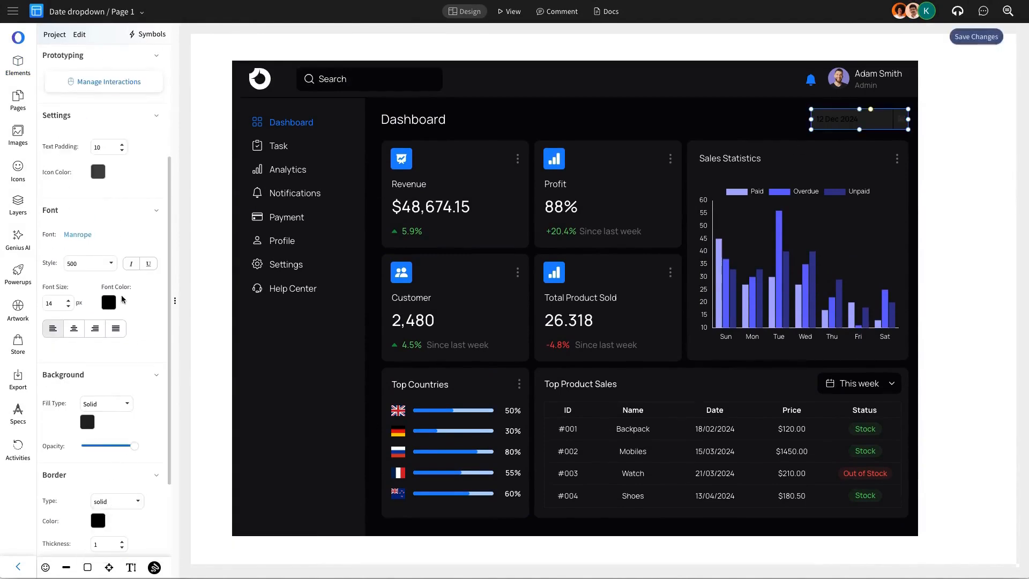
left_click(108, 302)
left_click(115, 378)
Set the date field's border color to dark grey and its calendar icon color to white.
scroll(116, 382, "down", 2)
left_click(98, 416)
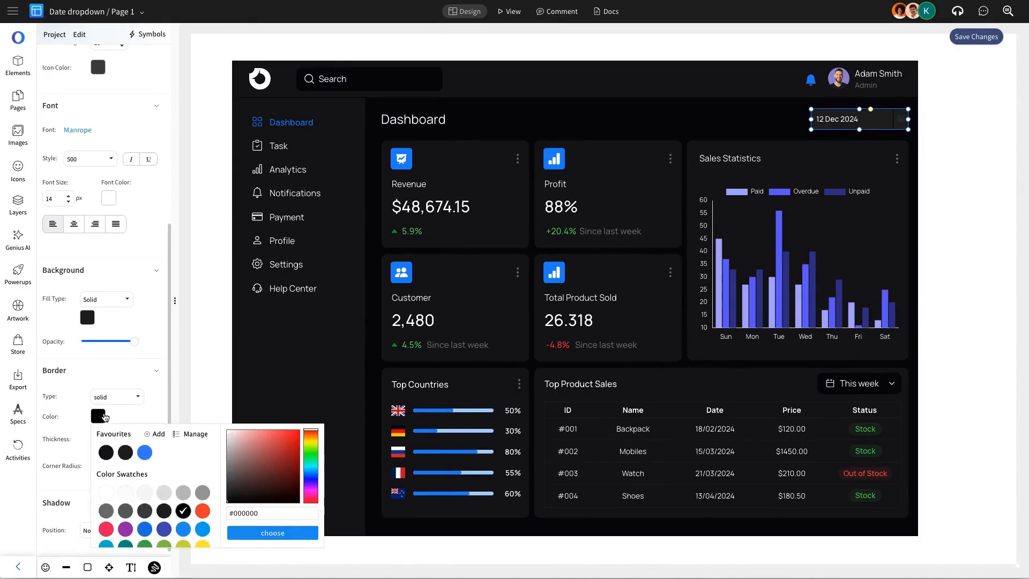
left_click(142, 512)
scroll(107, 367, "up", 2)
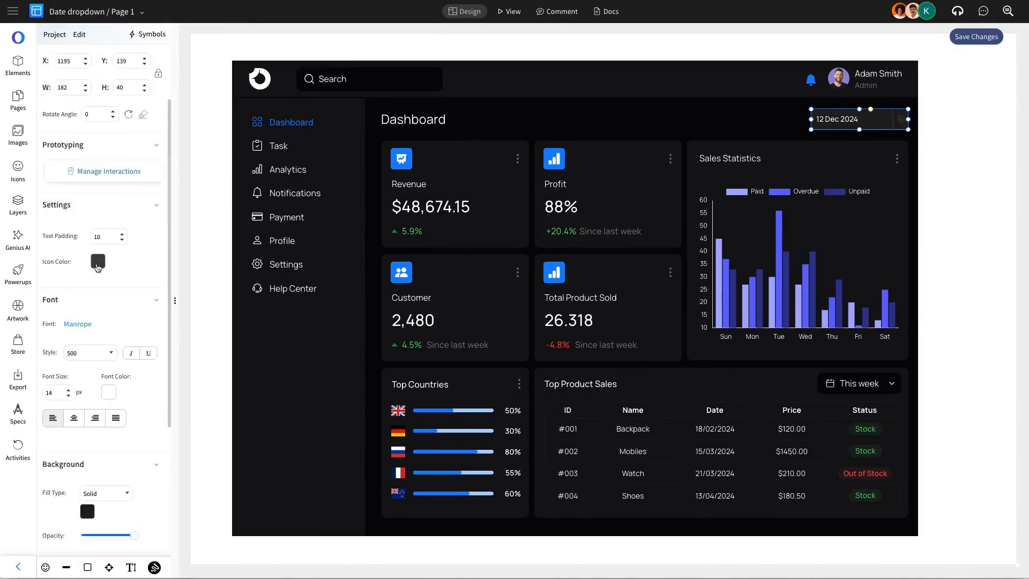
left_click(98, 262)
left_click(104, 338)
left_click(444, 236)
Set the date field's border corner radius to 10.
left_click(845, 128)
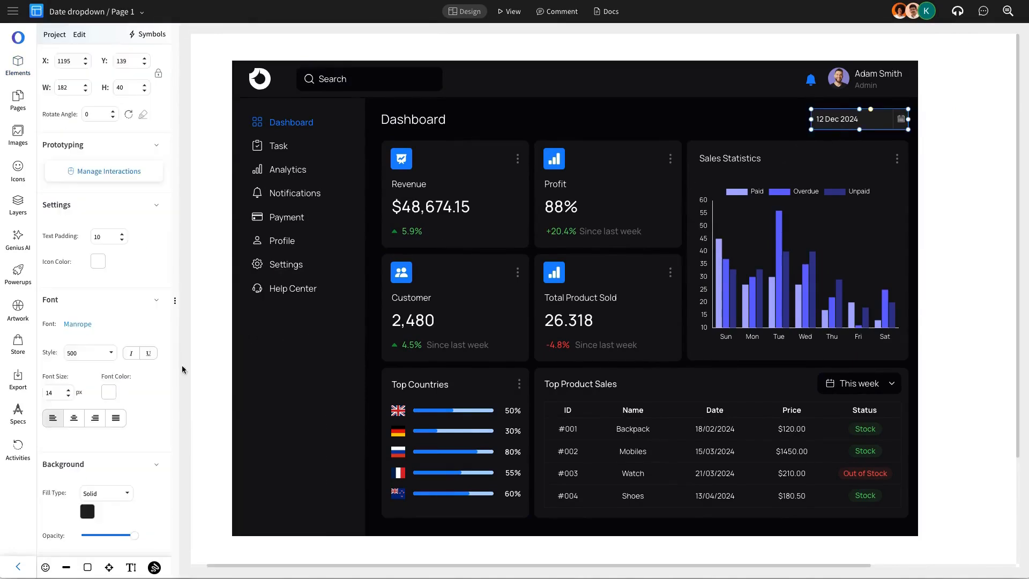
scroll(102, 408, "down", 3)
left_click(94, 474)
type("4")
left_click(300, 397)
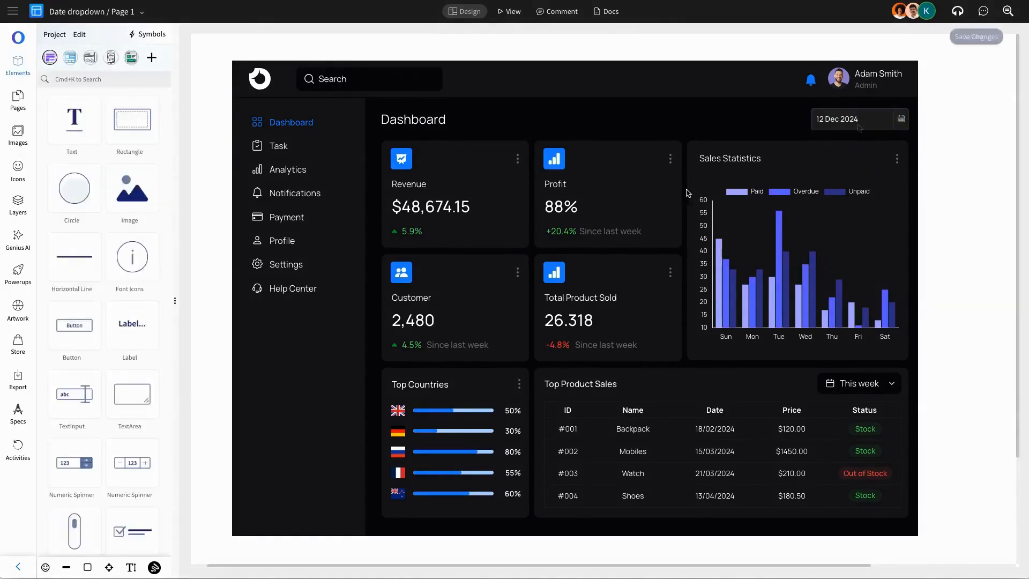
left_click(860, 128)
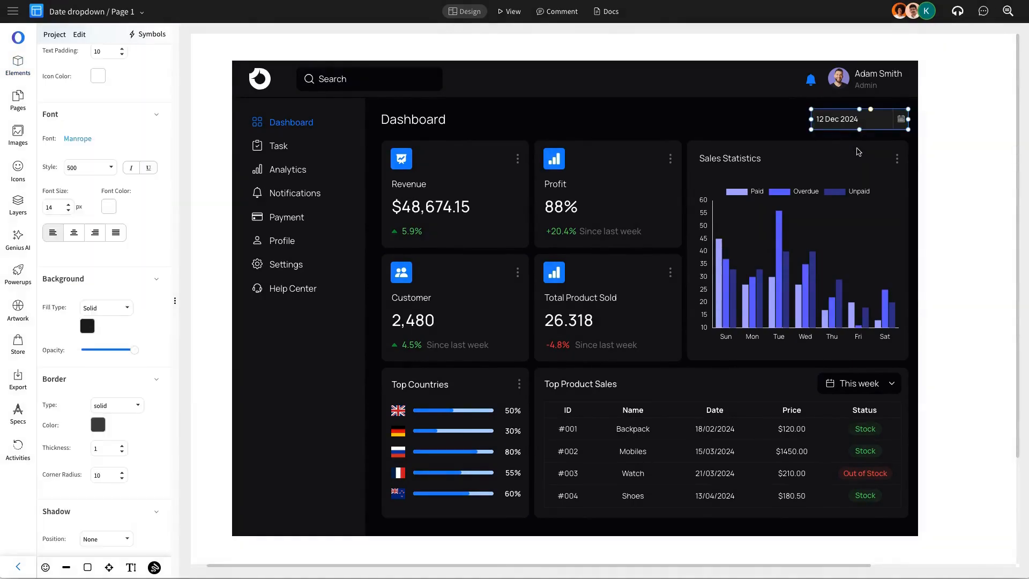
left_click(859, 151)
left_click(650, 171)
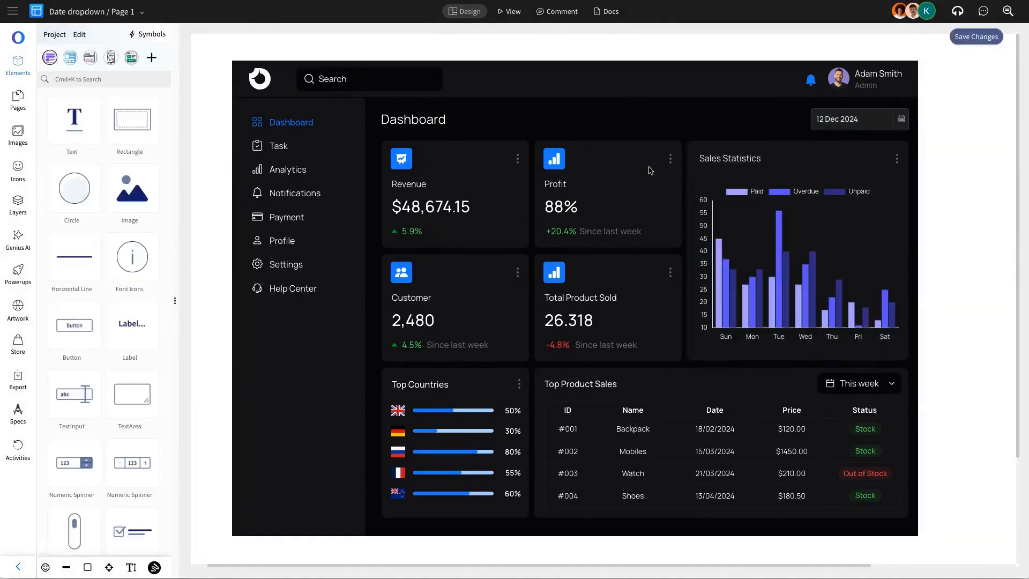
Duplicate the date field and place the copy outside the dashboard, level with the original on its right side.
left_click(831, 124)
key("ctrl+c")
key("ctrl+v")
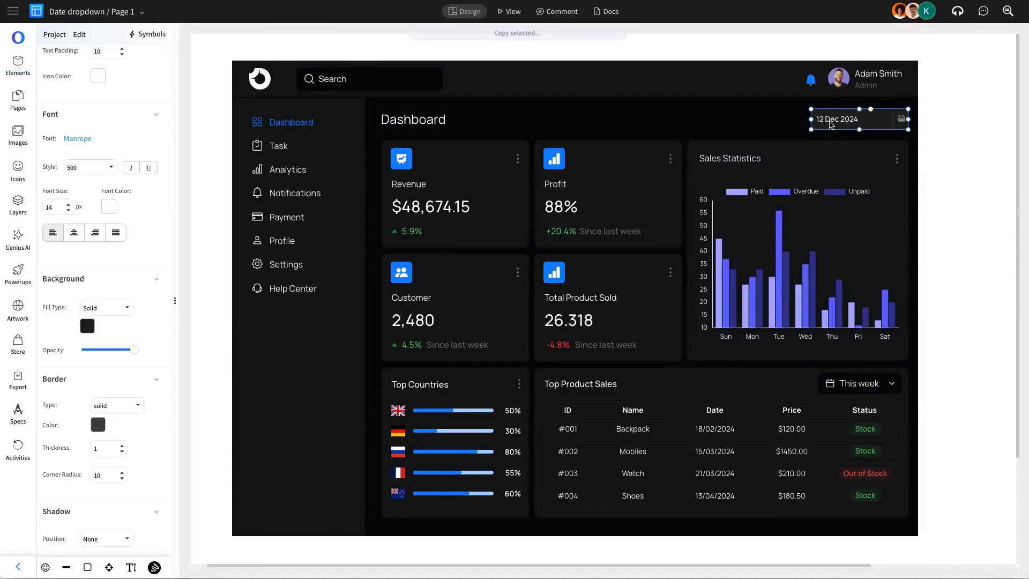
left_click_drag(908, 137, 1005, 110)
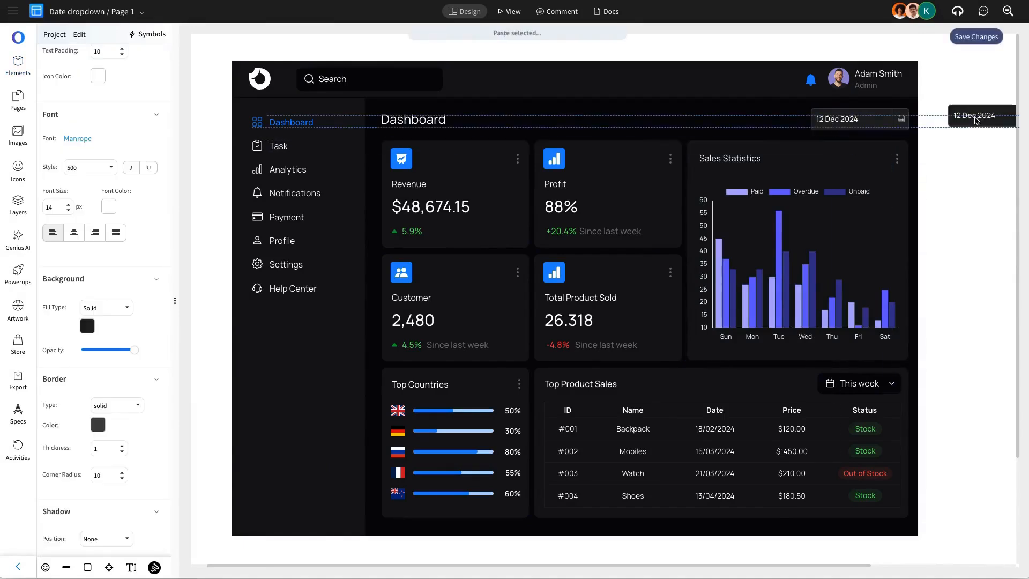
Change the duplicated date field's text to "17 Dec 2024".
double_click(964, 121)
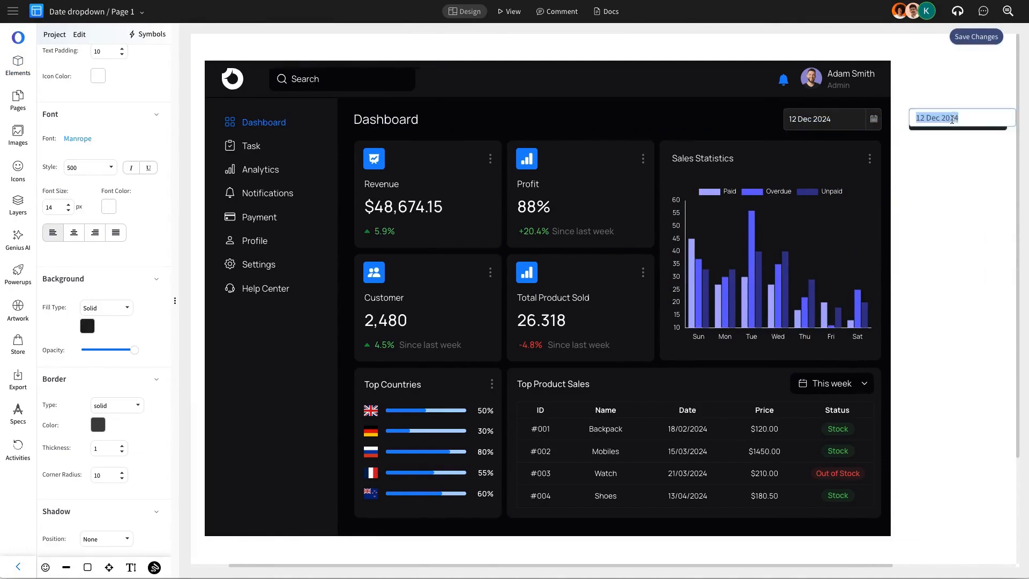
left_click(919, 118)
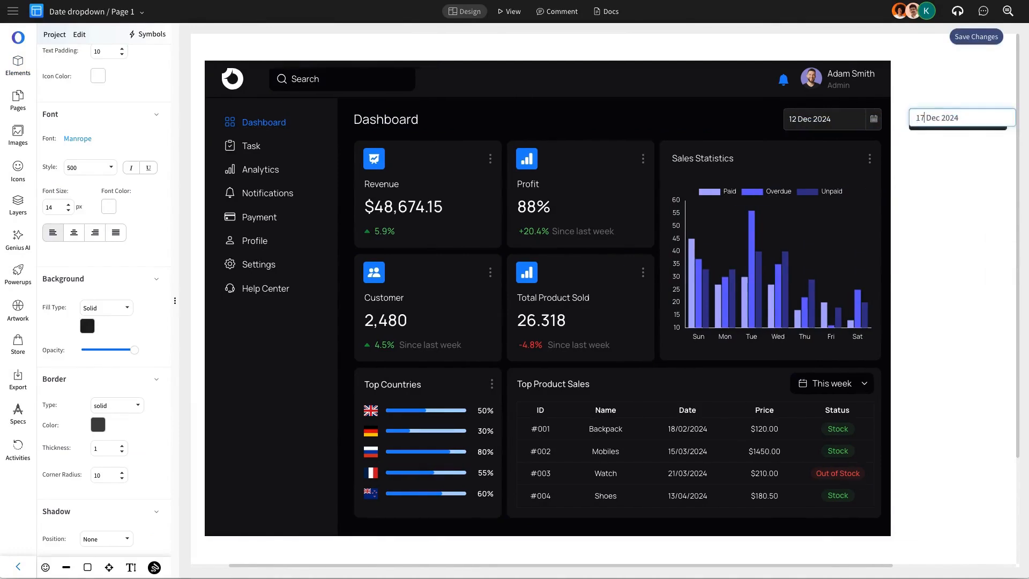
key("Return")
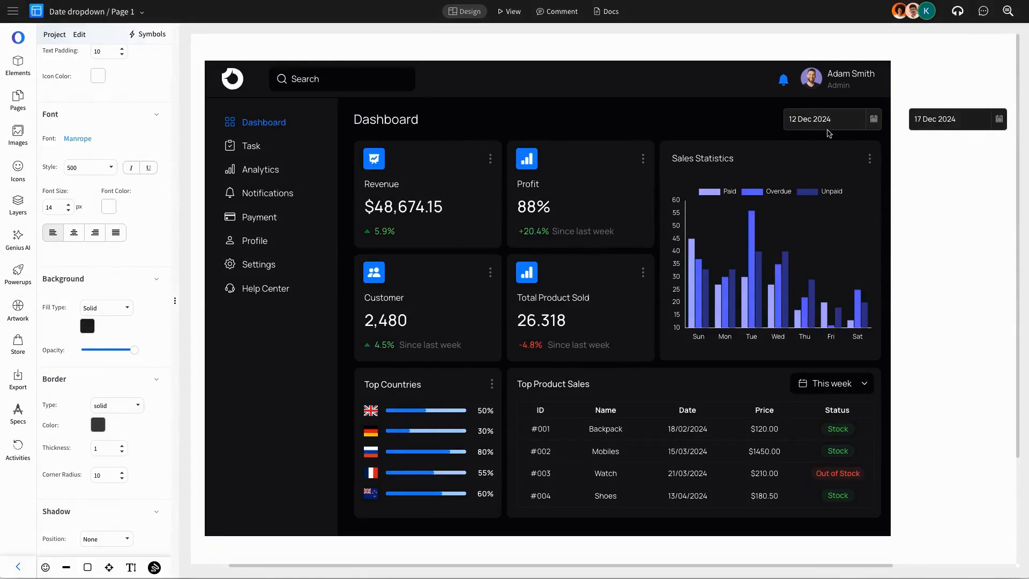
Find the Calendar element and place it directly beneath the 12 Dec 2024 field.
left_click(18, 64)
type("ca")
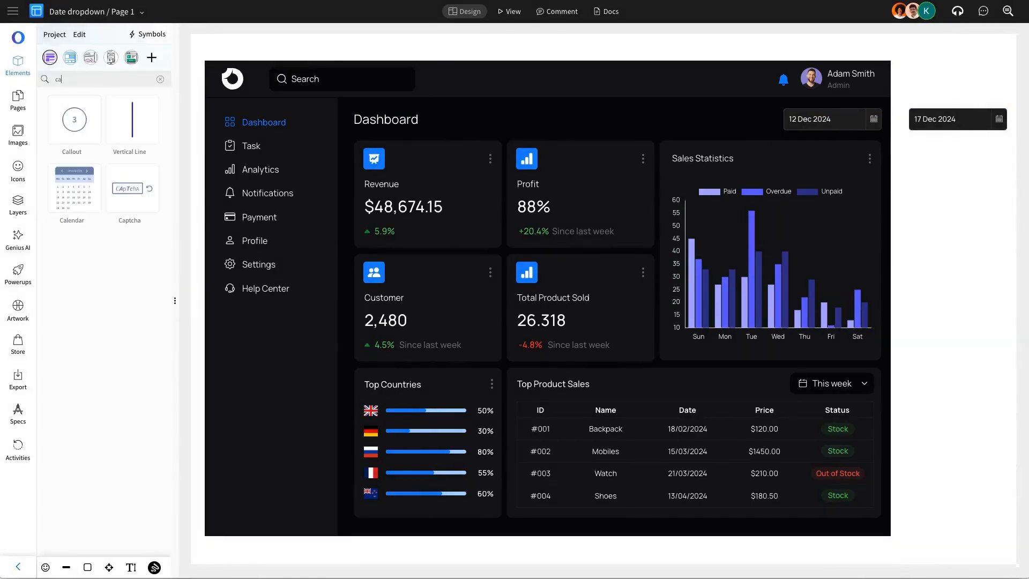
type("le")
left_click_drag(74, 120, 786, 173)
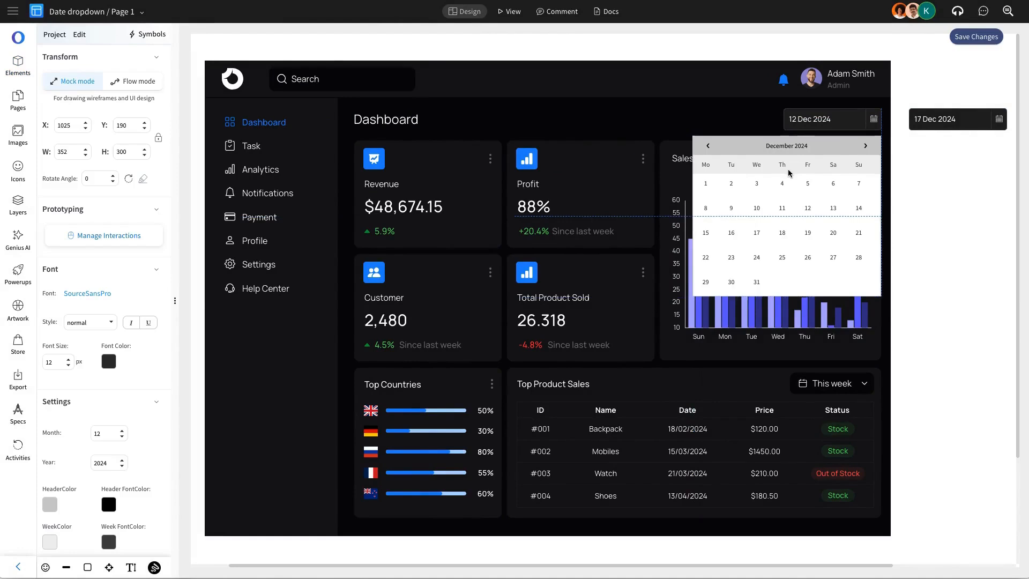
Set the calendar's corner radius to 10 and its border color to dark grey.
scroll(120, 374, "down", 5)
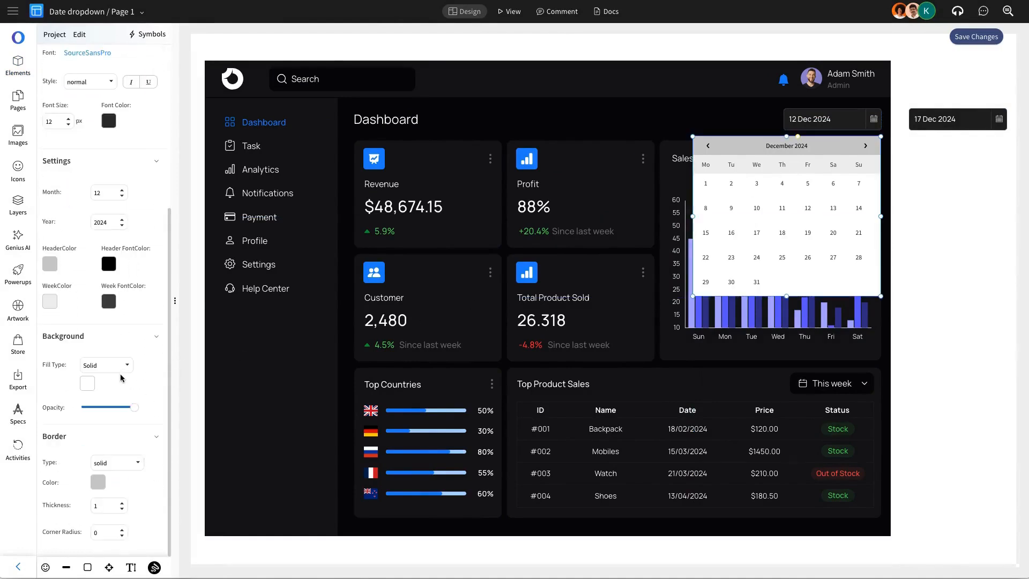
left_click(95, 532)
type("1")
left_click(98, 481)
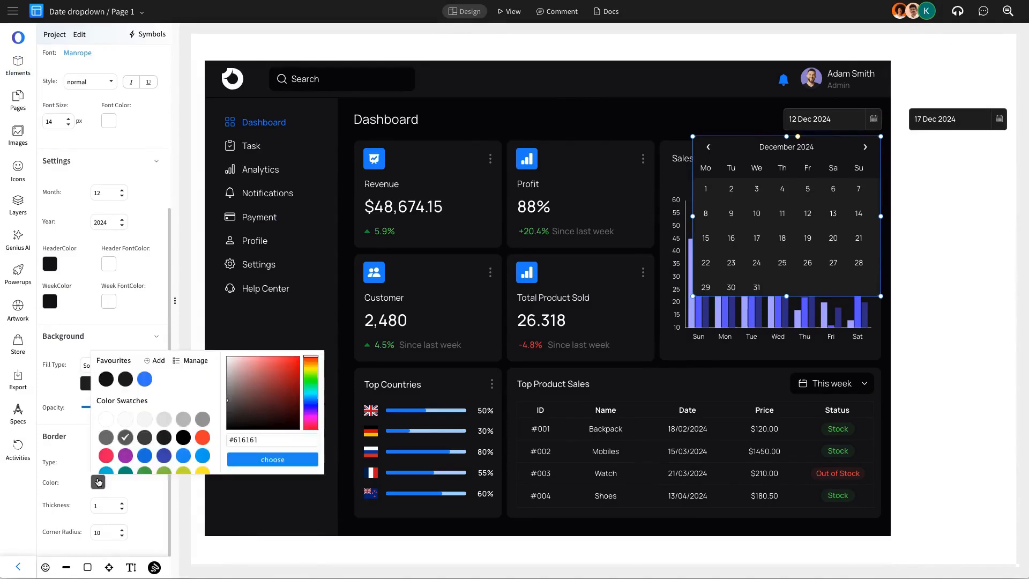
left_click(149, 439)
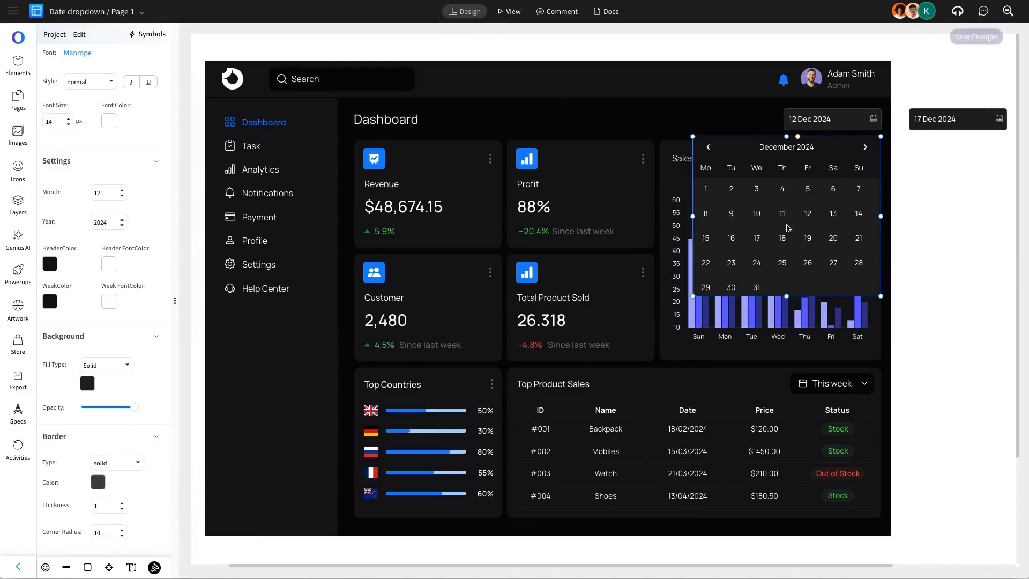
key("Escape")
Align the right edges of the calendar and the 12 Dec 2024 field.
left_click(801, 205)
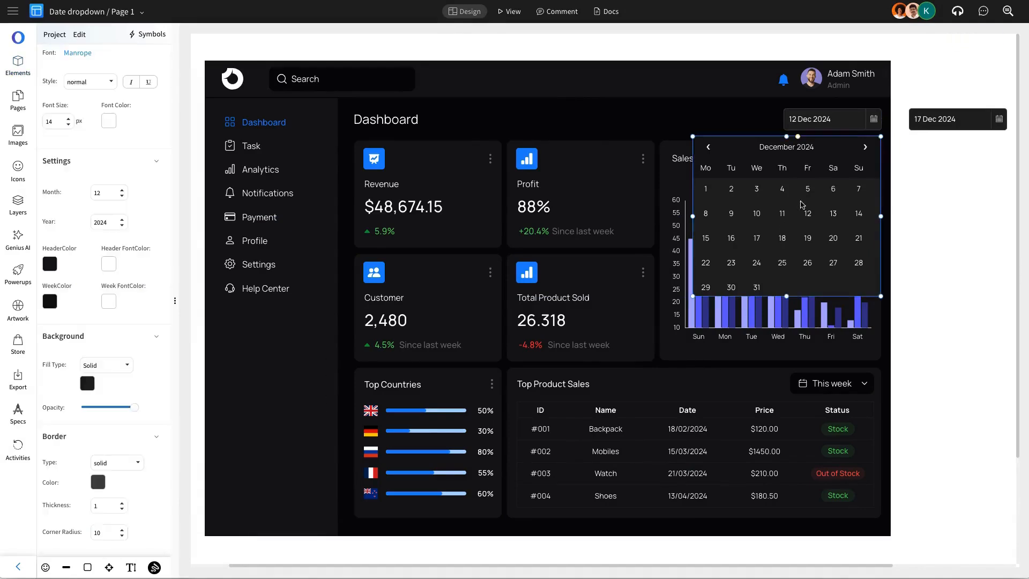
left_click(833, 123, "shift")
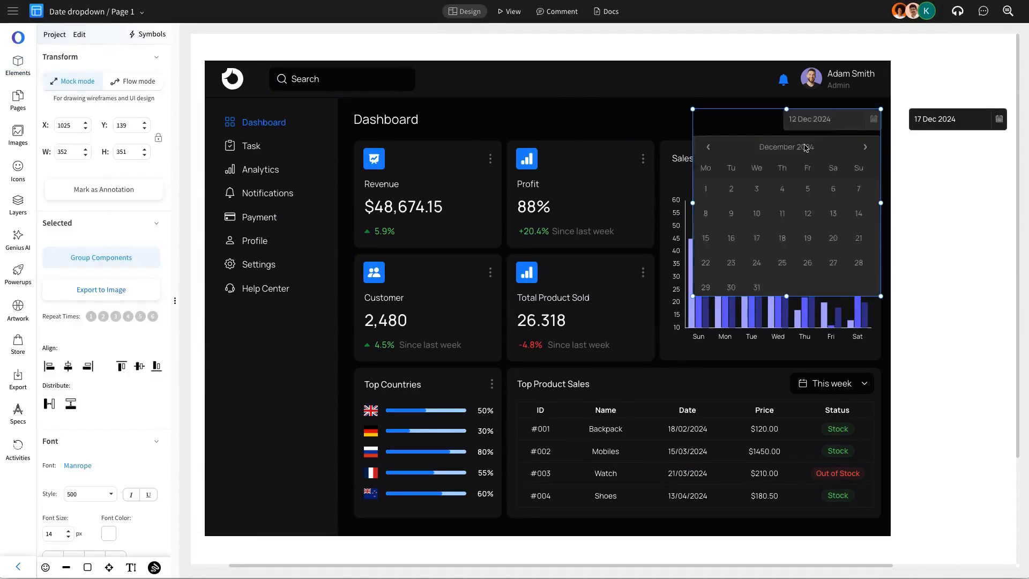
left_click(90, 368)
left_click(656, 264)
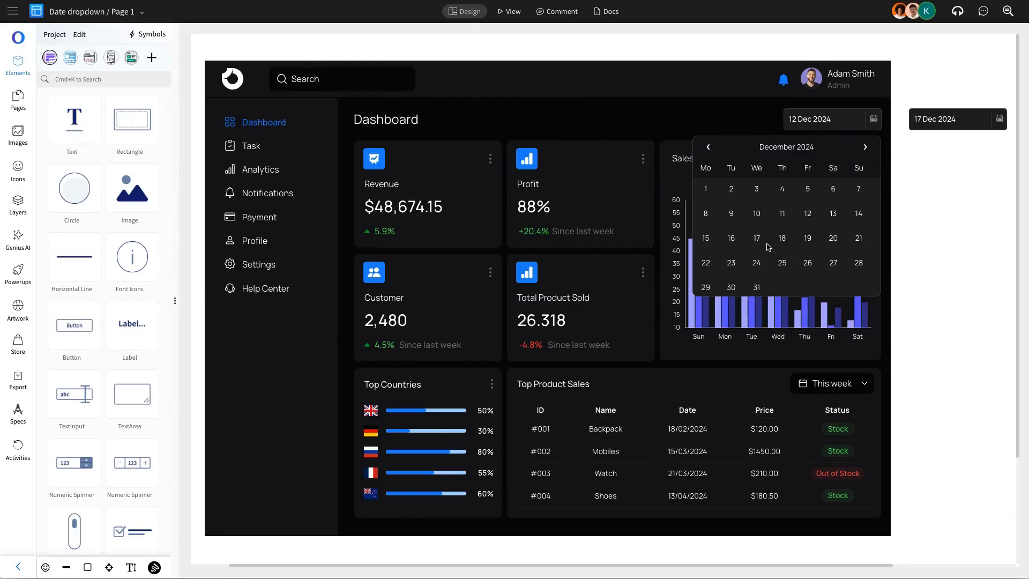
Add a circle over the calendar's lower rows, with a fully transparent fill and a white border.
left_click_drag(75, 185, 760, 272)
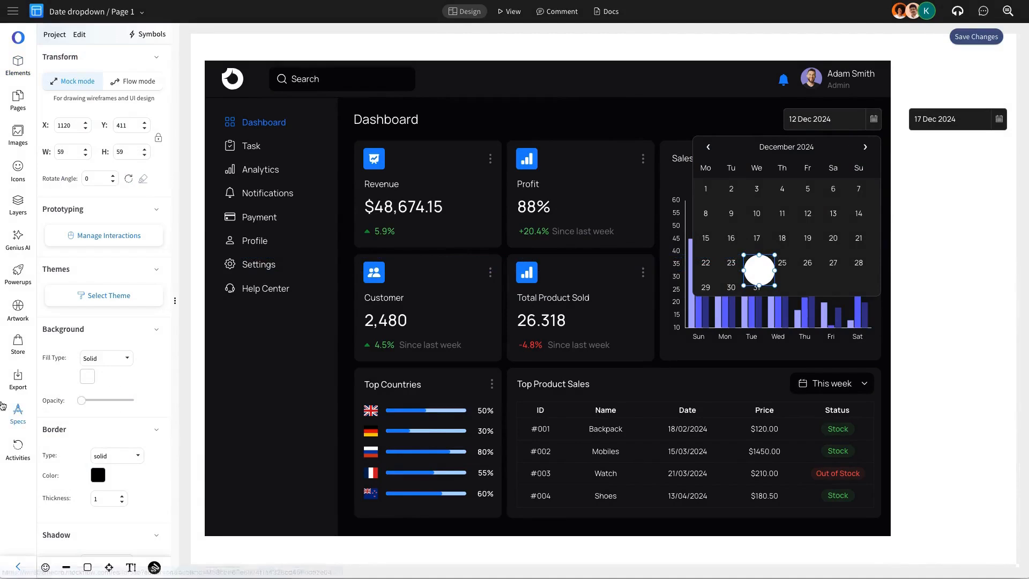
left_click_drag(130, 399, 82, 399)
left_click(98, 475)
left_click(106, 412)
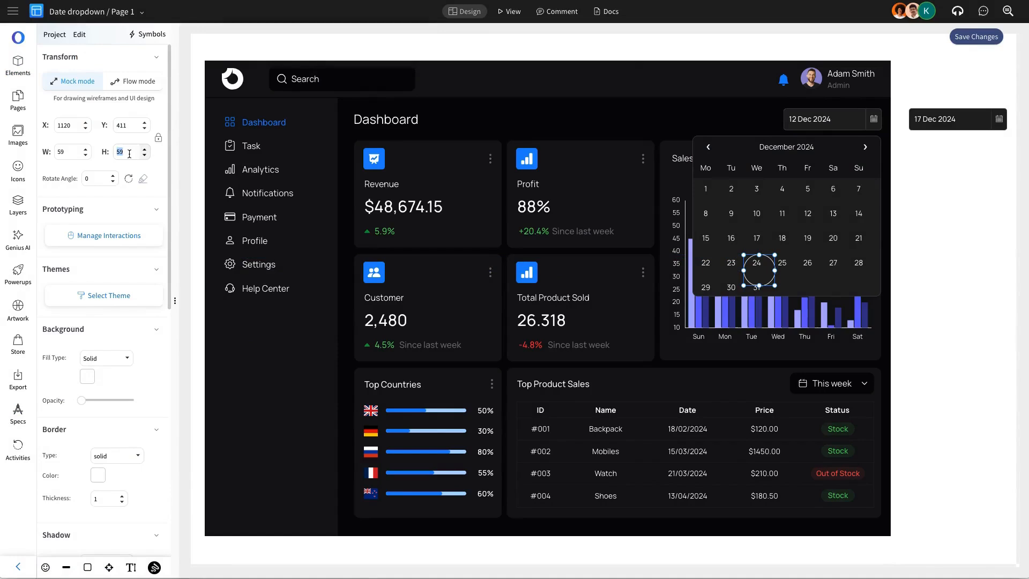
Resize the circle to 50 by 50 and center it around the 17 in the calendar.
key("Return")
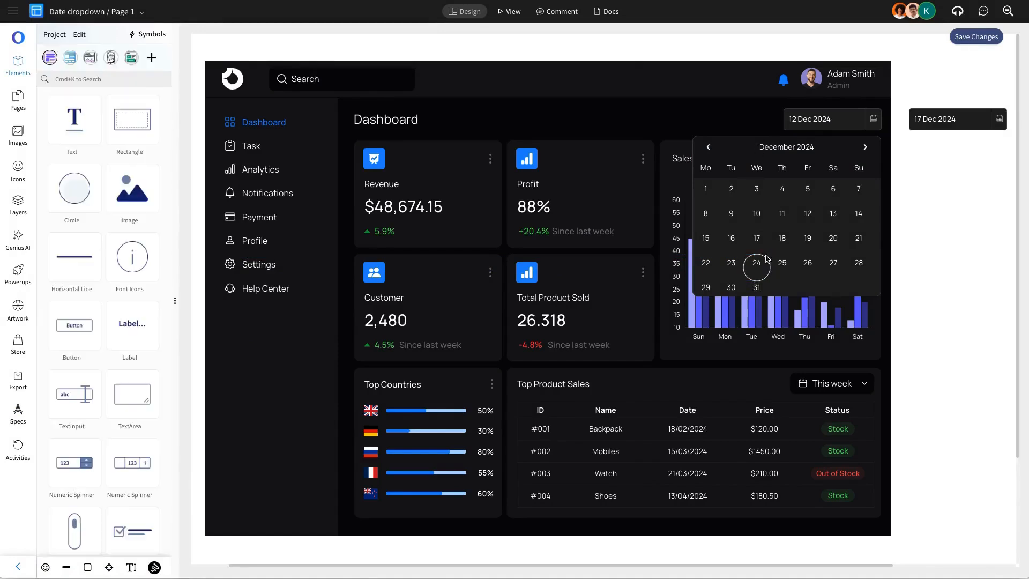
left_click_drag(757, 270, 759, 243)
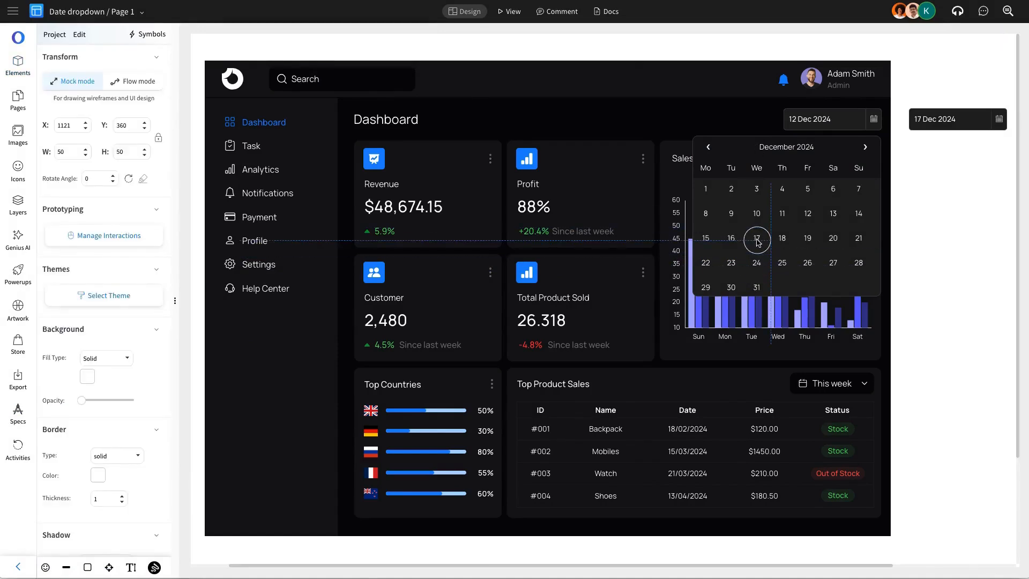
key("Up")
key("Up")
key("Up")
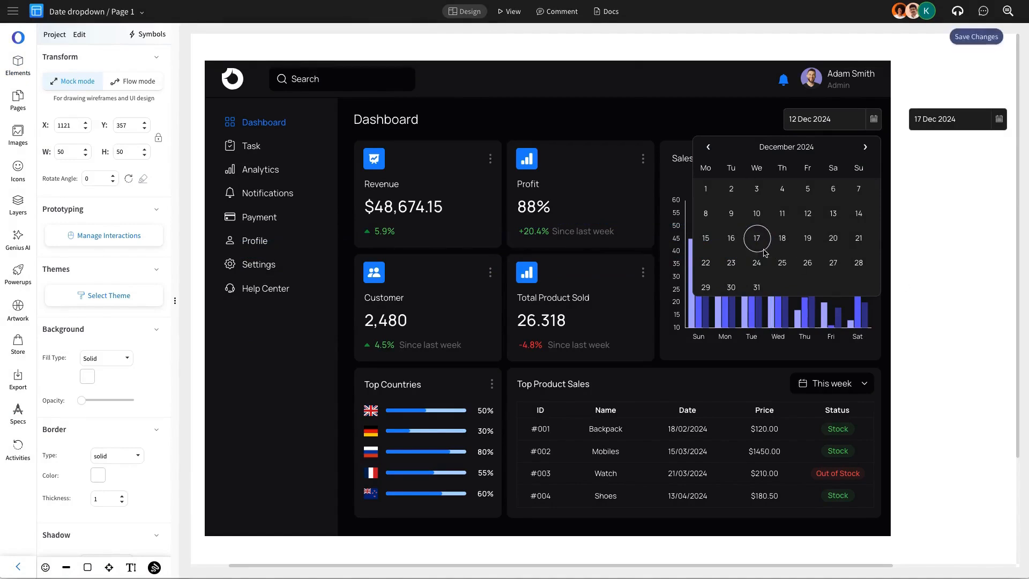
Group the circle together with the calendar.
left_click_drag(770, 252, 767, 246)
left_click(800, 251, "shift")
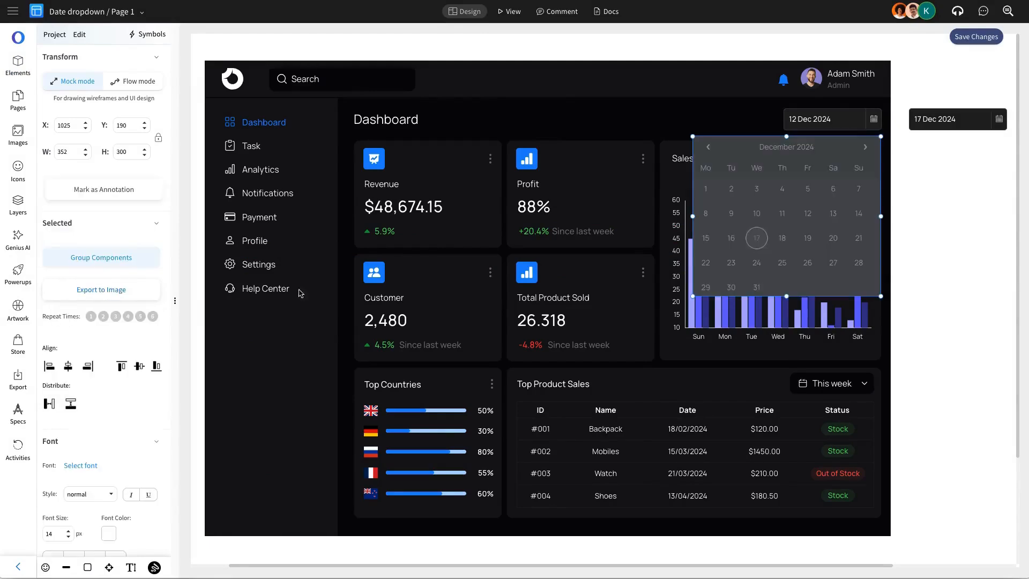
left_click(132, 269)
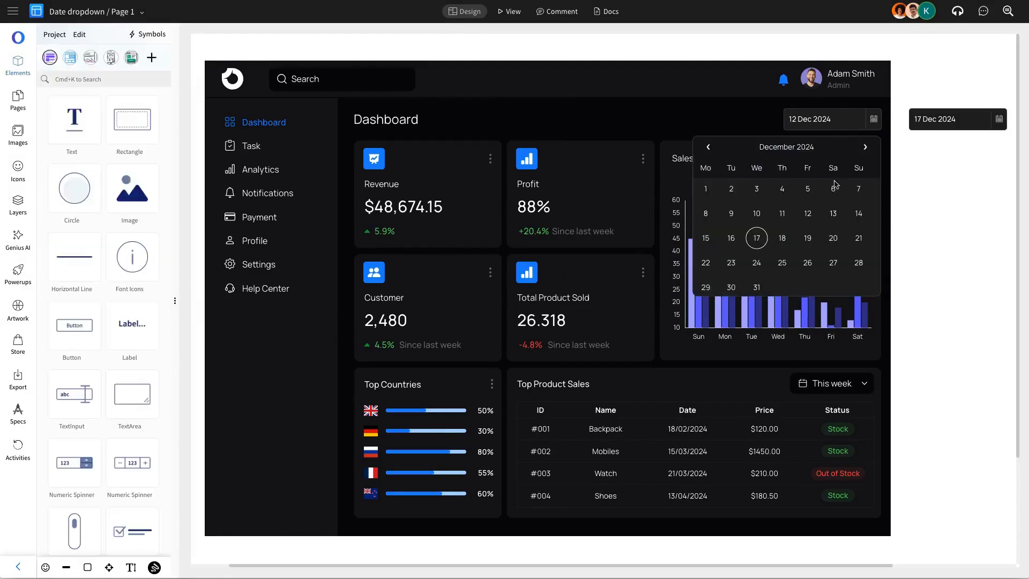
Add a mouse-click interaction to the 12 Dec 2024 field that shows the group containing the circle and calendar.
left_click(828, 119)
scroll(162, 191, "up", 6)
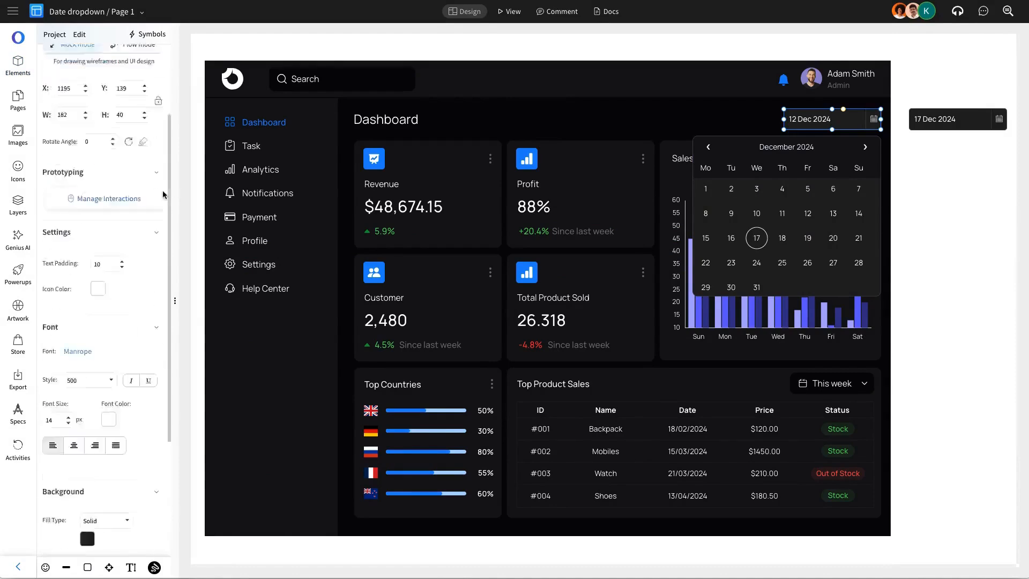
left_click(119, 266)
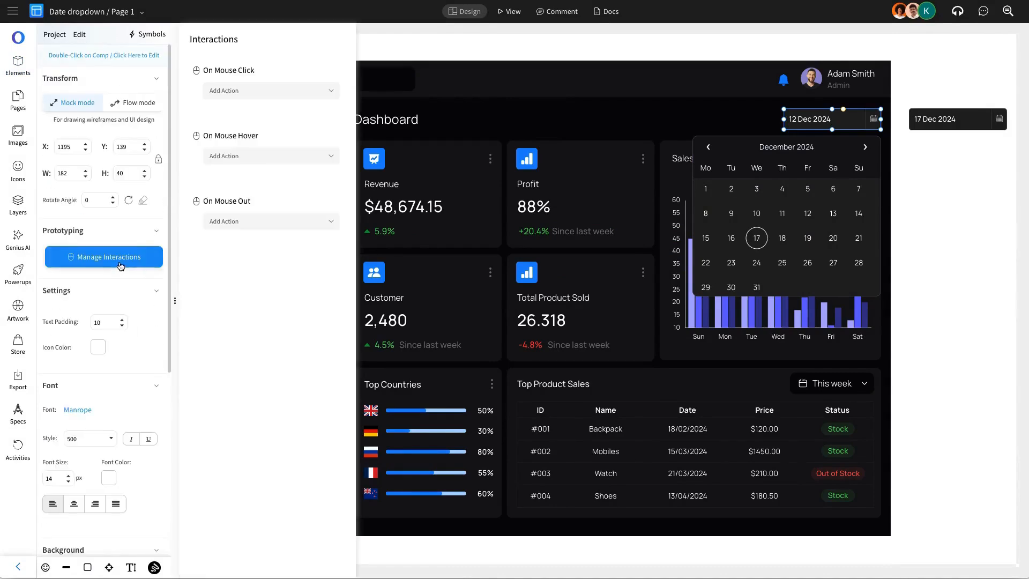
left_click(280, 93)
left_click(261, 177)
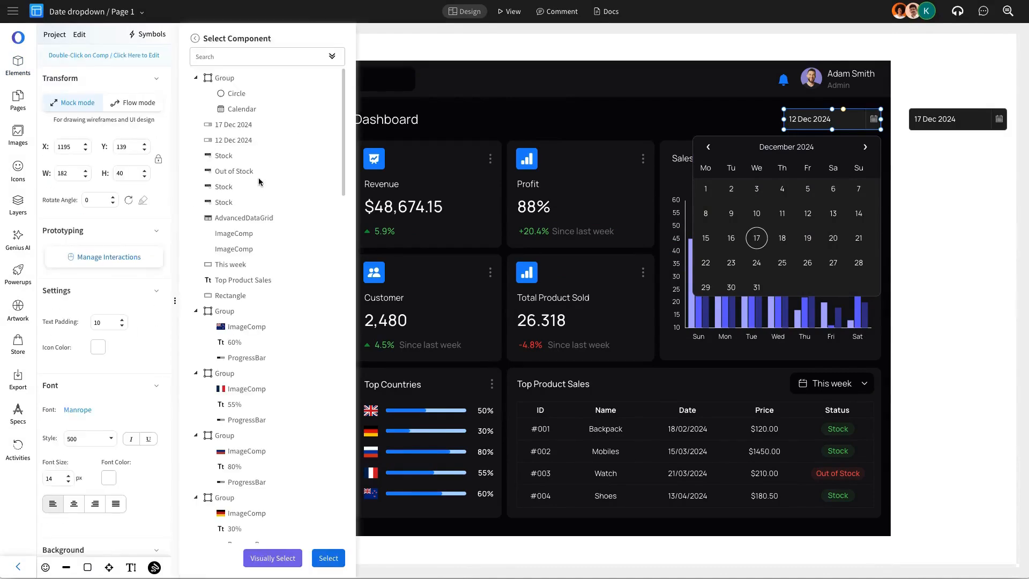
left_click(230, 78)
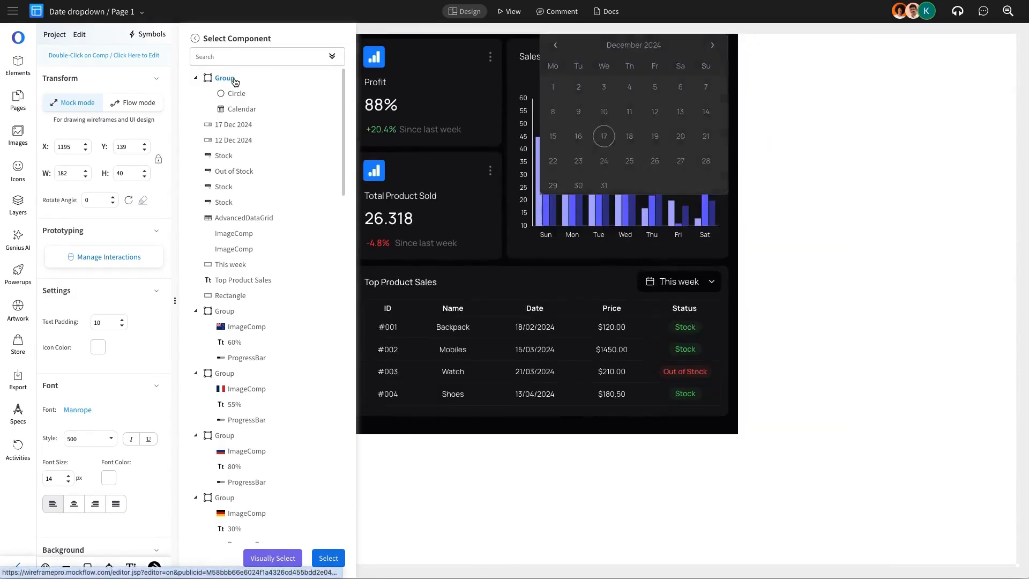
left_click(328, 558)
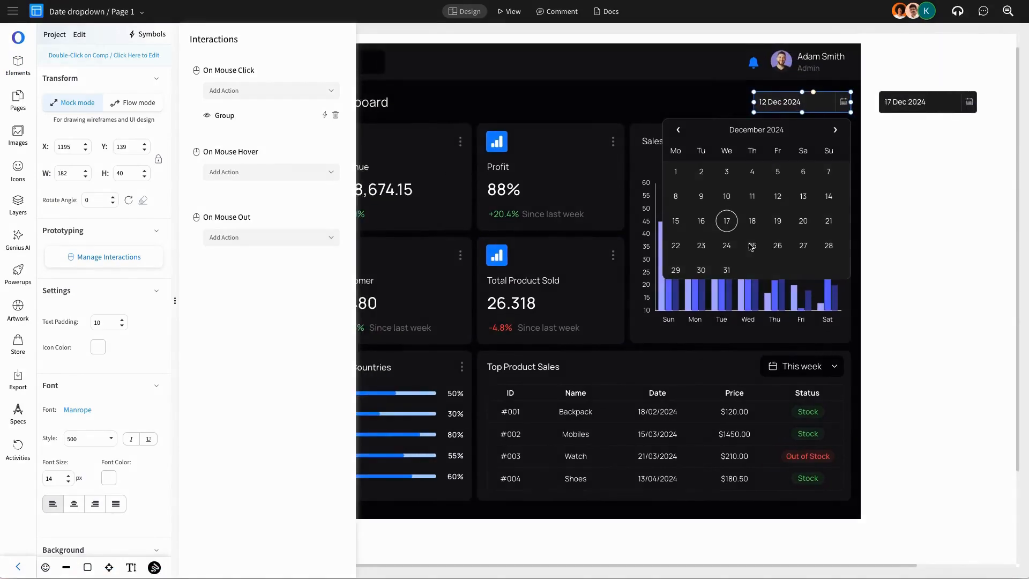
Add a mouse-click interaction to the circle around 17 that replaces the 12 Dec 2024 field with the 17 Dec 2024 field.
left_click(737, 219)
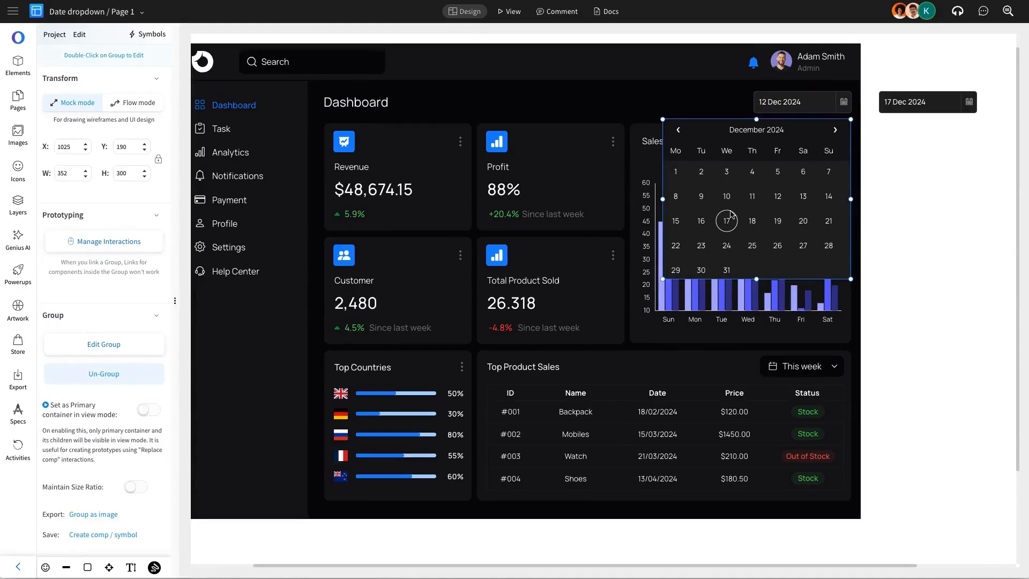
double_click(732, 214)
left_click(109, 235)
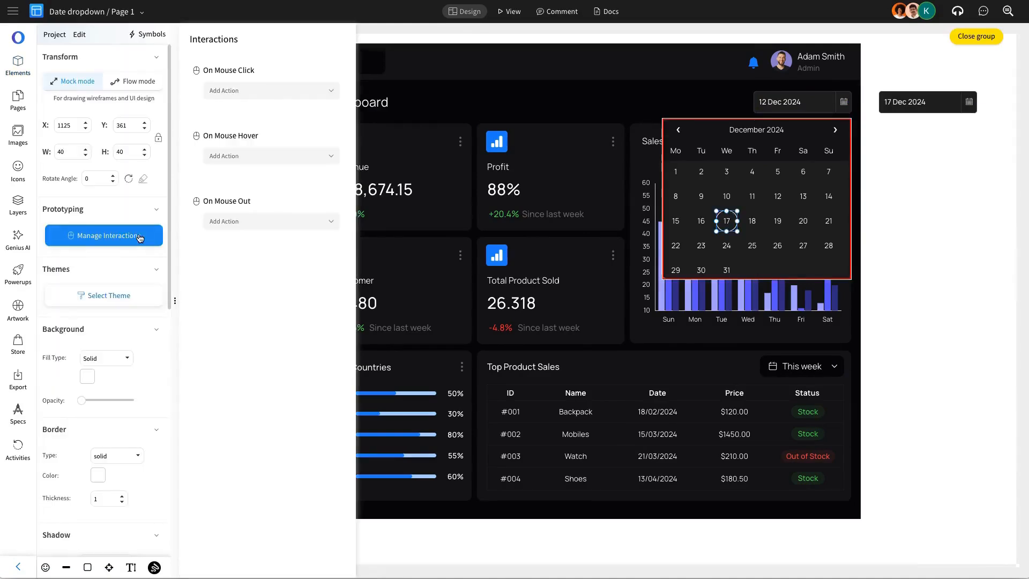
left_click(261, 90)
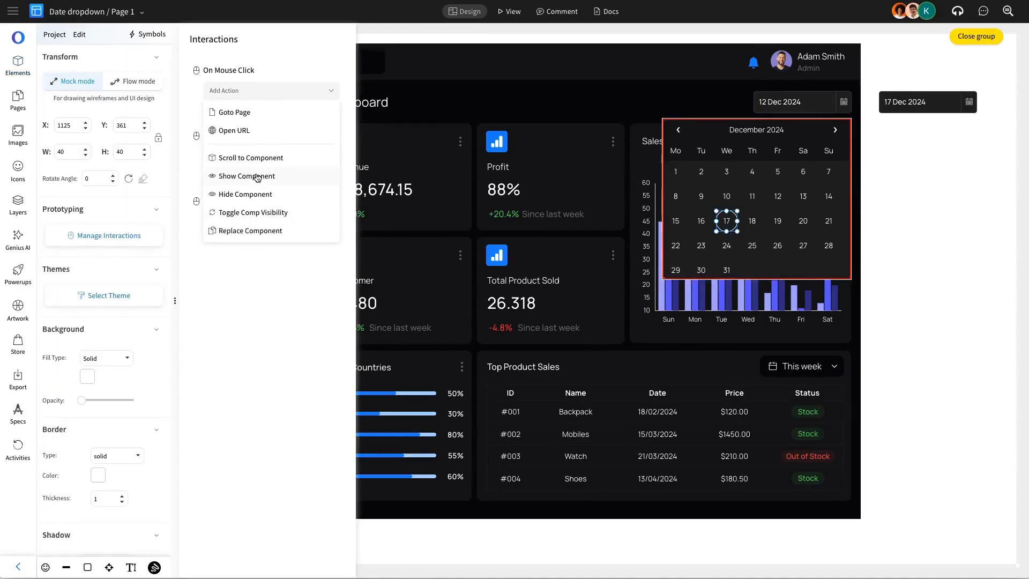
left_click(255, 231)
left_click(287, 97)
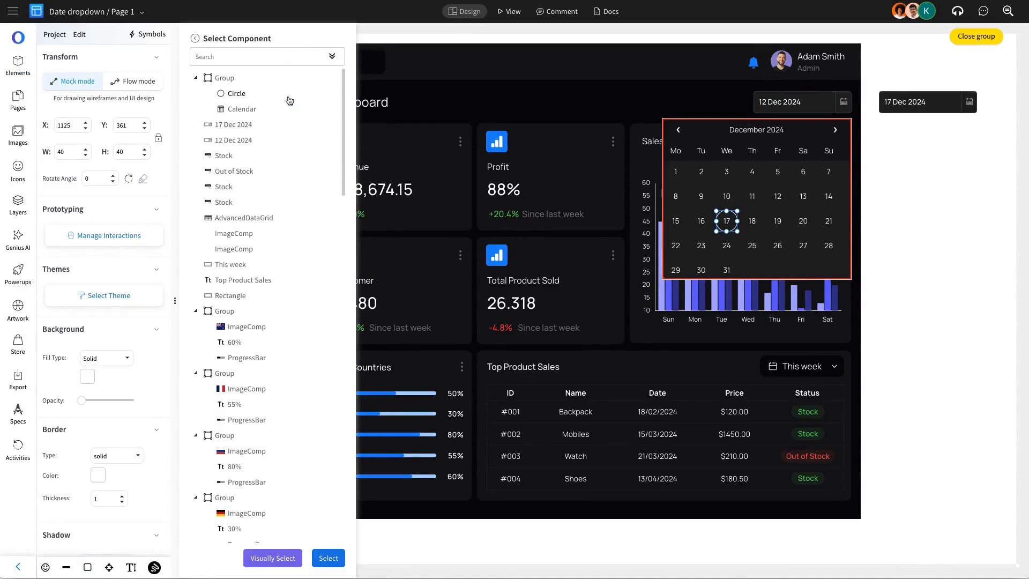
left_click(243, 144)
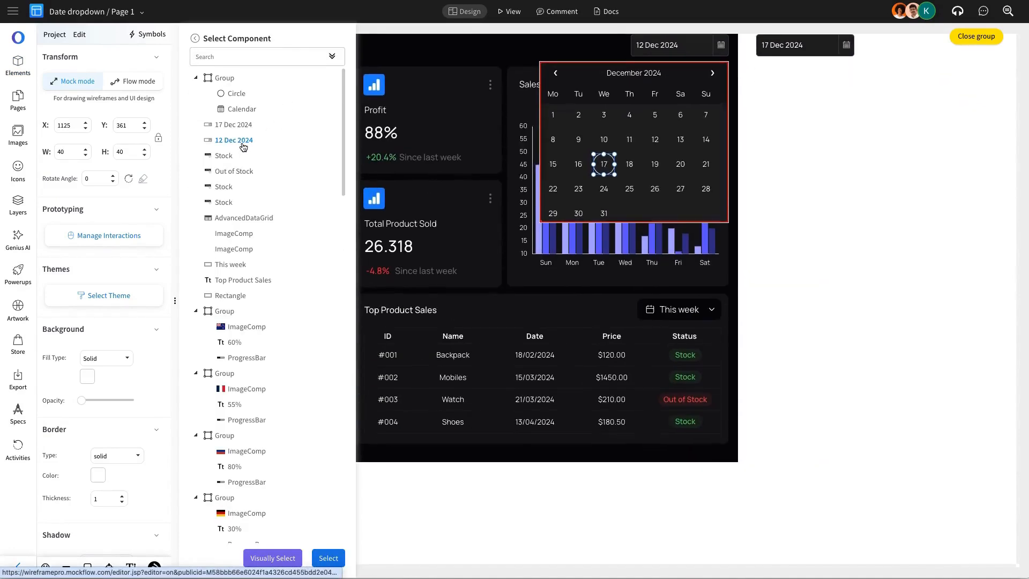
left_click(328, 557)
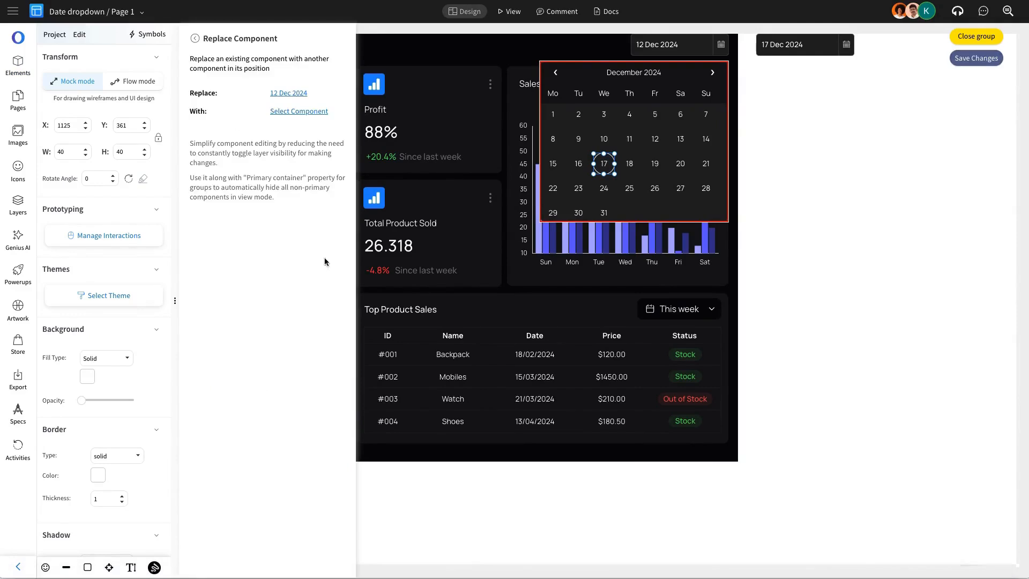
left_click(295, 110)
left_click(243, 124)
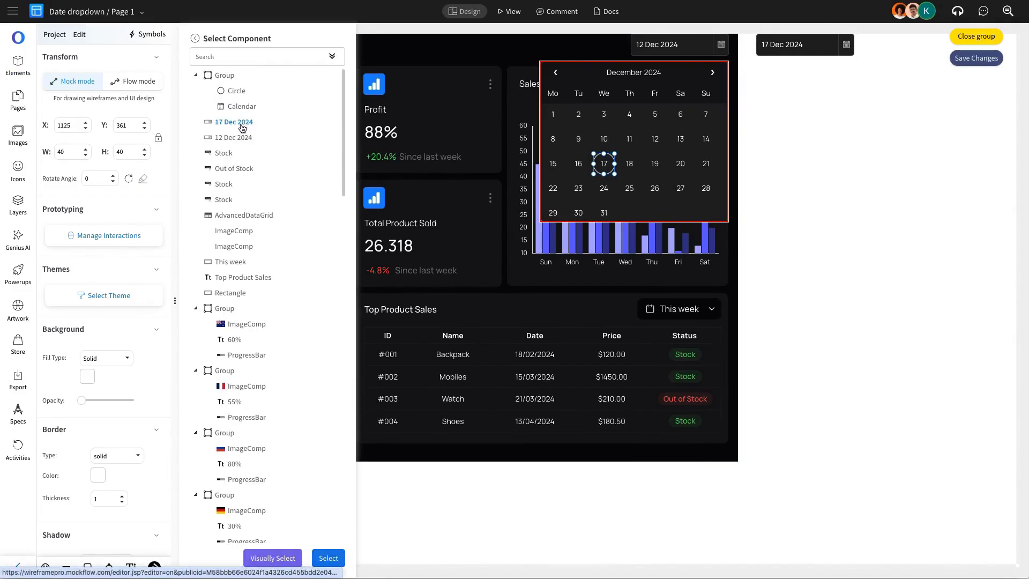
left_click(328, 557)
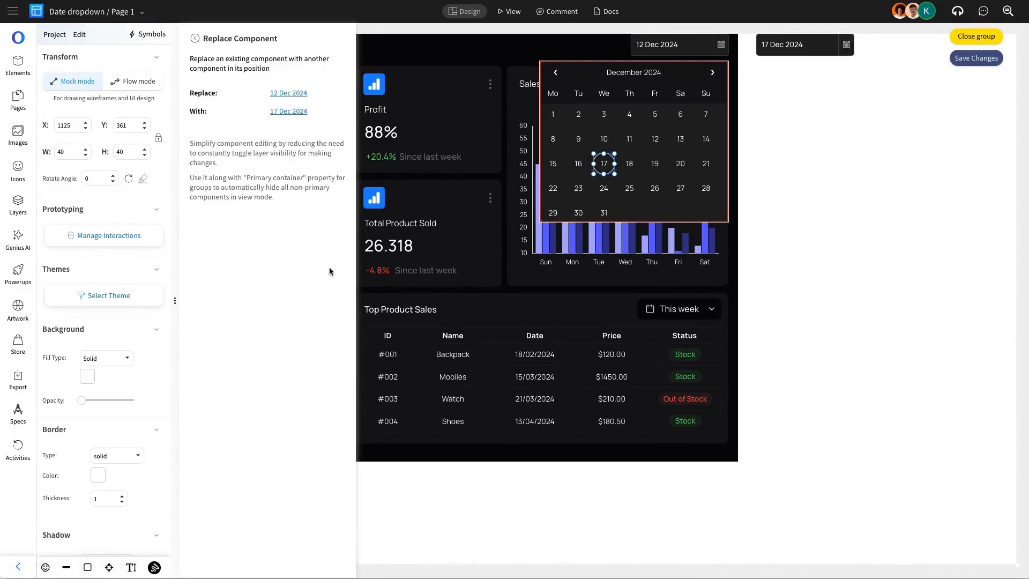
left_click(194, 38)
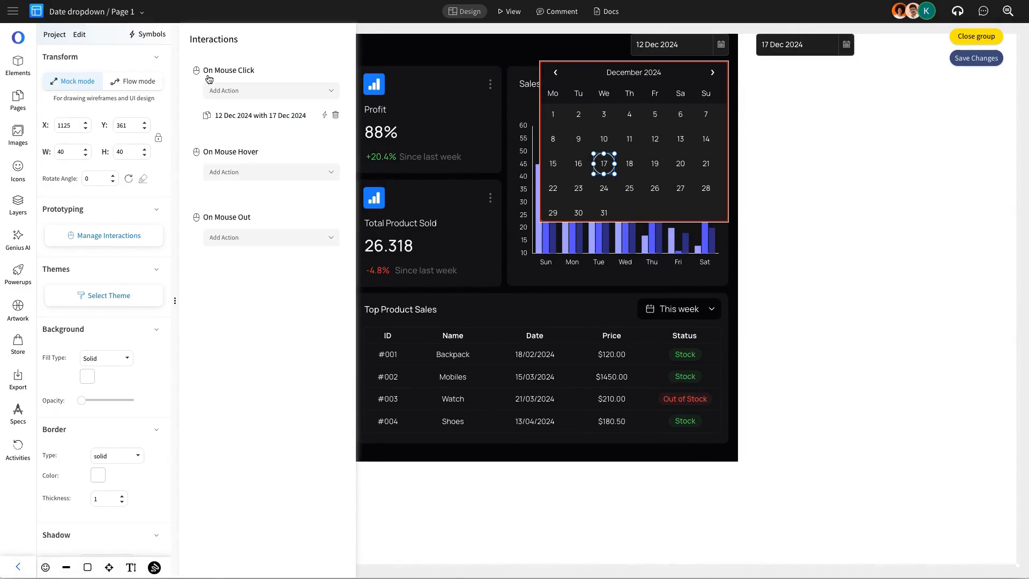
Add a second mouse-click action to the circle that hides the calendar group, save the changes and finish editing the group.
left_click(270, 93)
left_click(253, 197)
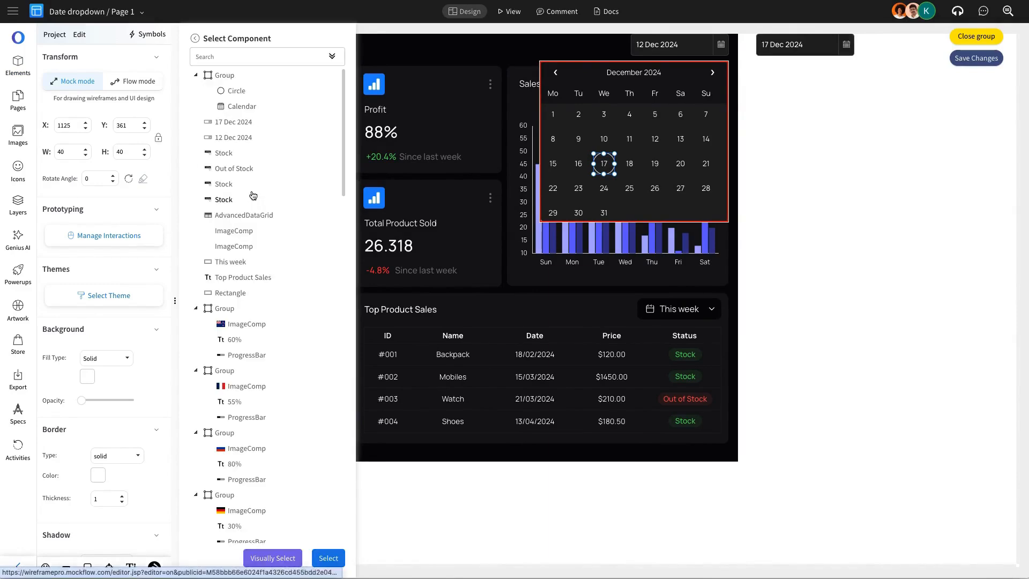
left_click(233, 79)
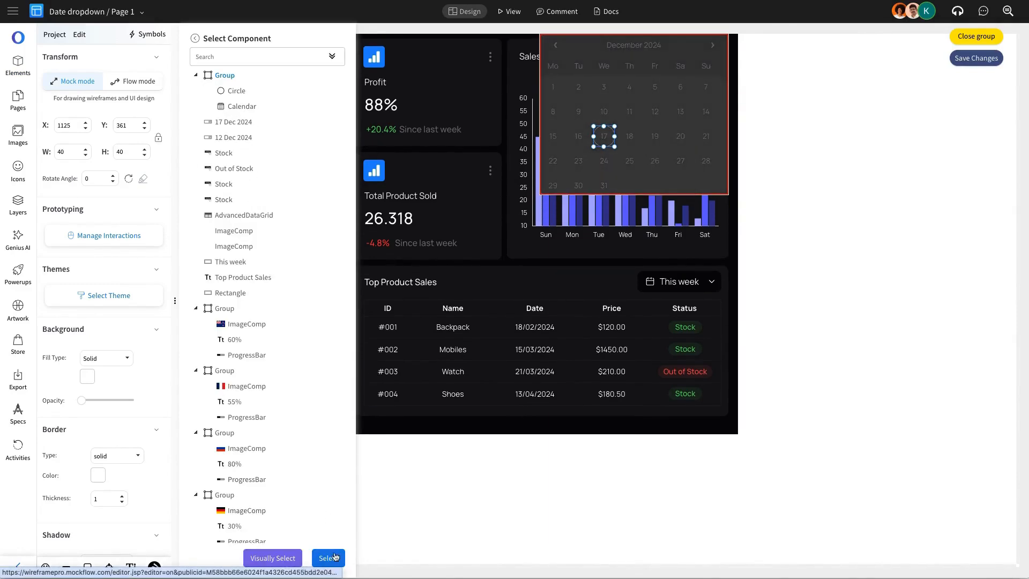
left_click(328, 557)
left_click(979, 58)
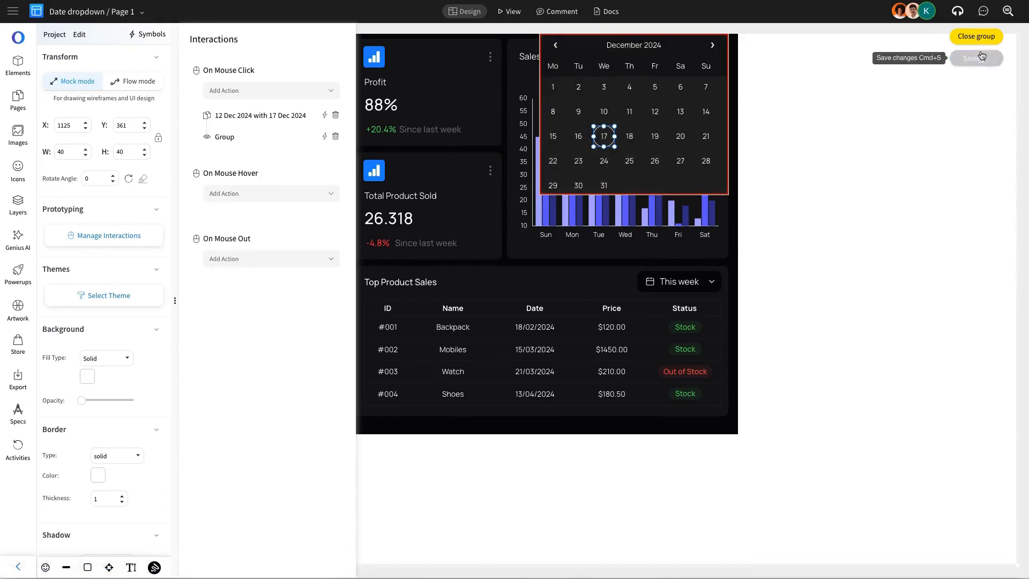
left_click(980, 44)
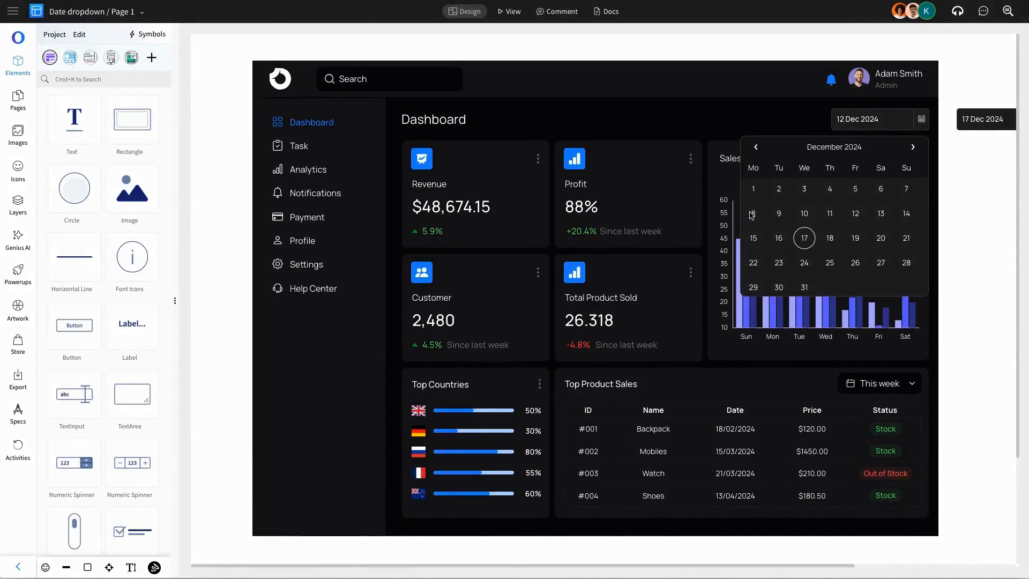
Apply the RollIn Down animation to the 12 Dec 2024 field's mouse-click action that shows the calendar group.
left_click(829, 105)
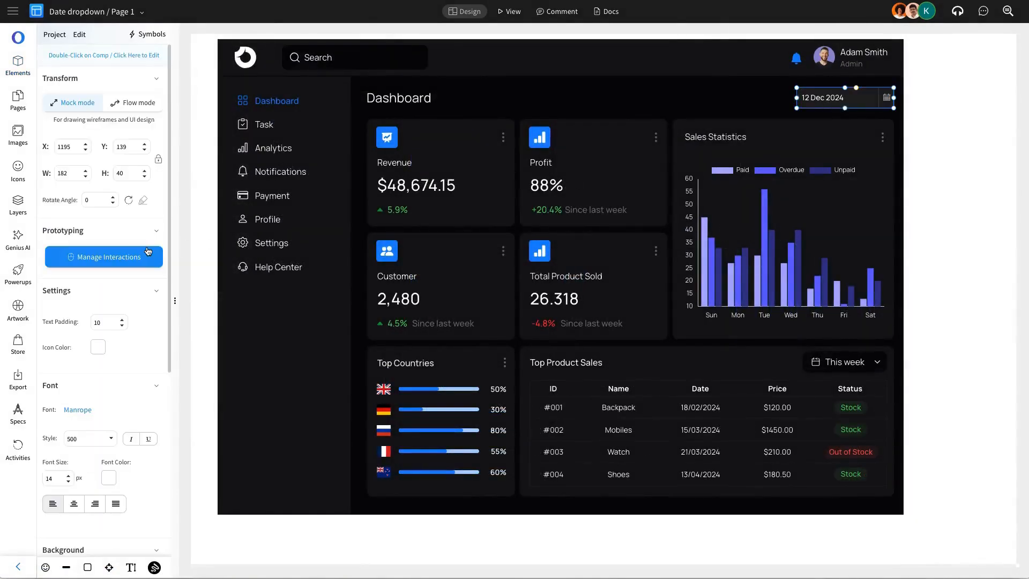
left_click(109, 257)
left_click(324, 117)
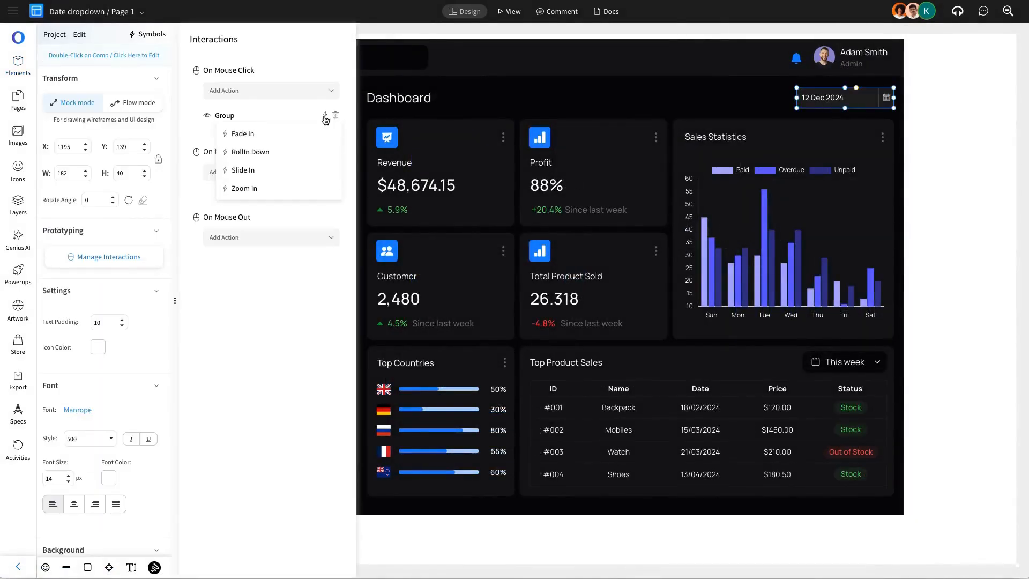
left_click(288, 152)
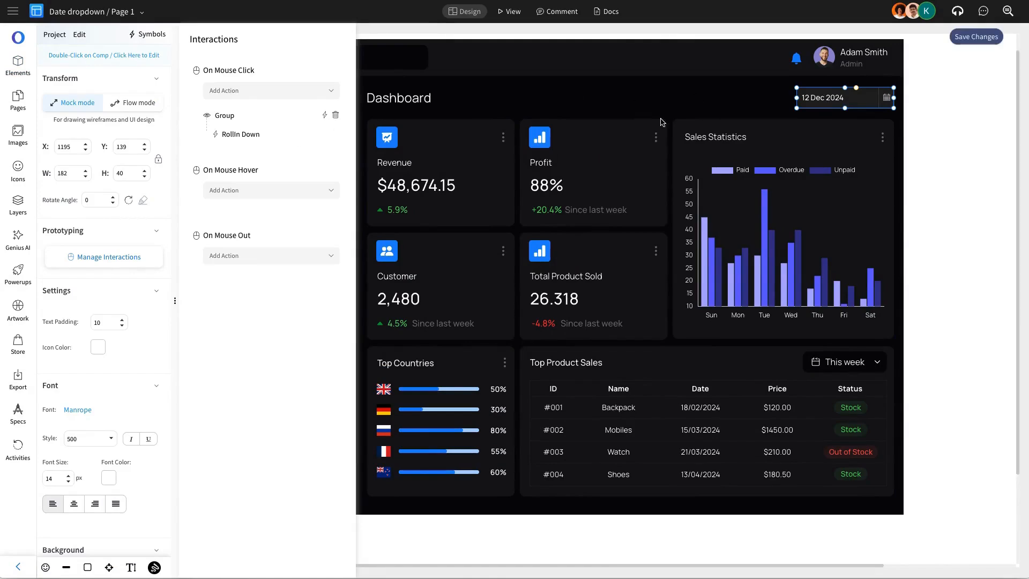
left_click(549, 124)
Make the hidden calendar group visible again on the canvas.
left_click(17, 204)
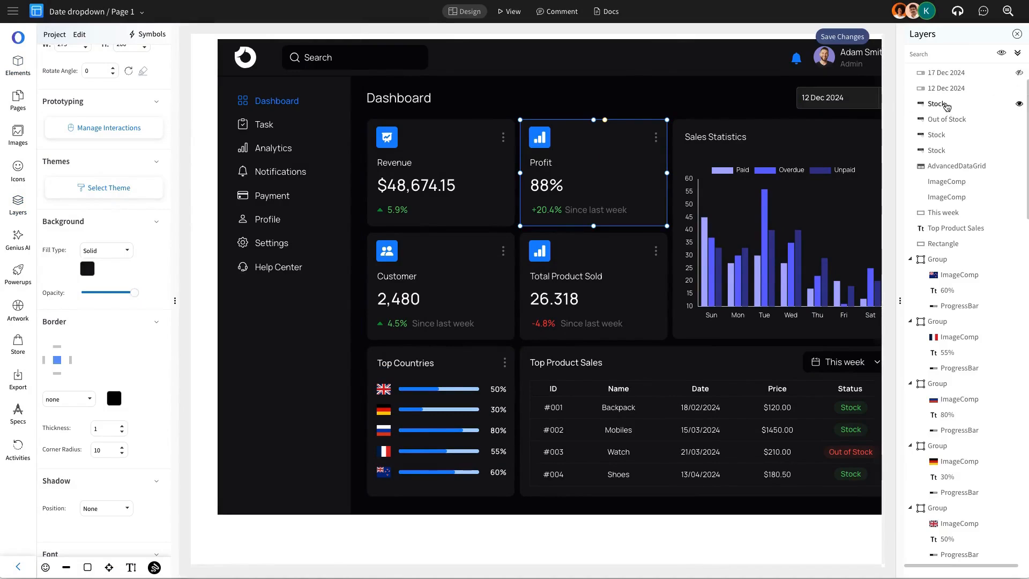
scroll(947, 107, "up", 2)
left_click(1018, 78)
left_click(1017, 35)
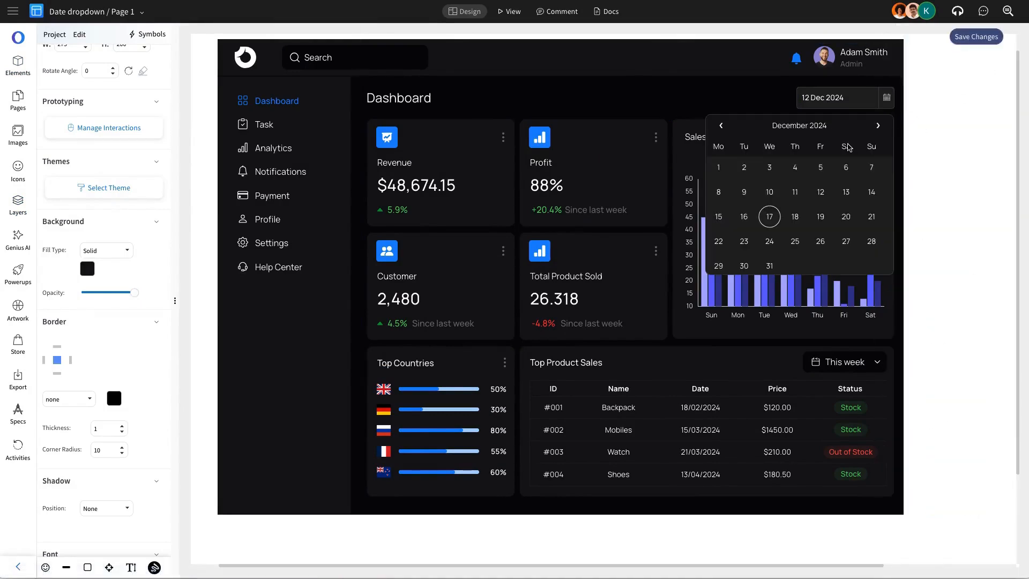
Apply the Fade Out animation to the circle's action that replaces 12 Dec 2024 with 17 Dec 2024, and save the changes.
left_click(848, 148)
double_click(769, 216)
left_click(96, 236)
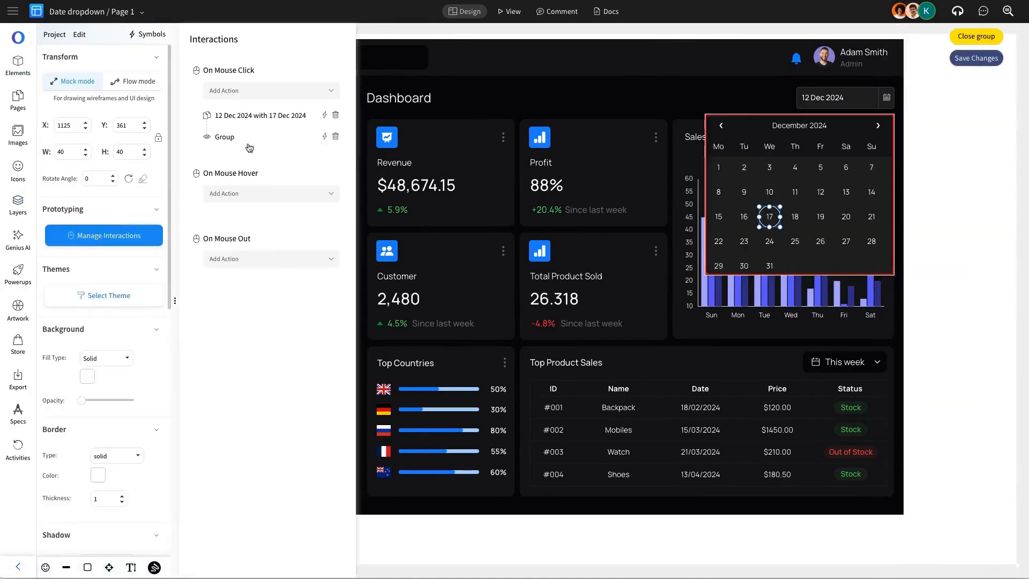
left_click(324, 115)
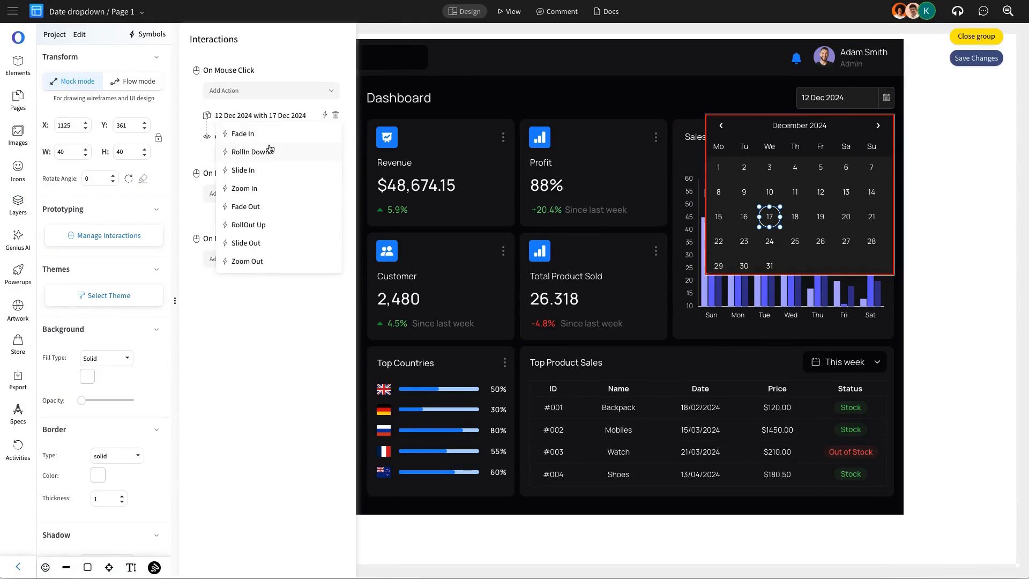
left_click(260, 207)
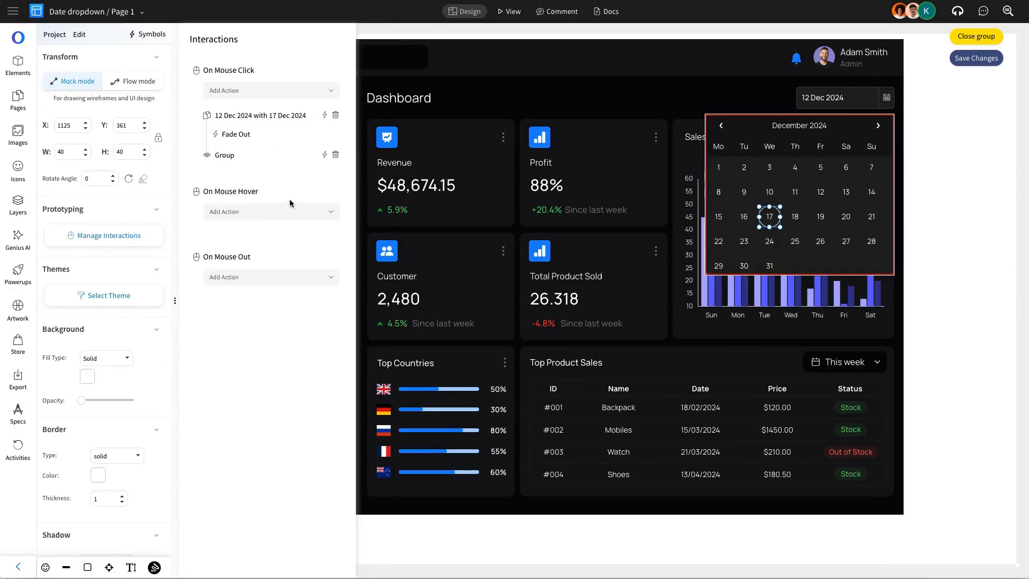
left_click(954, 56)
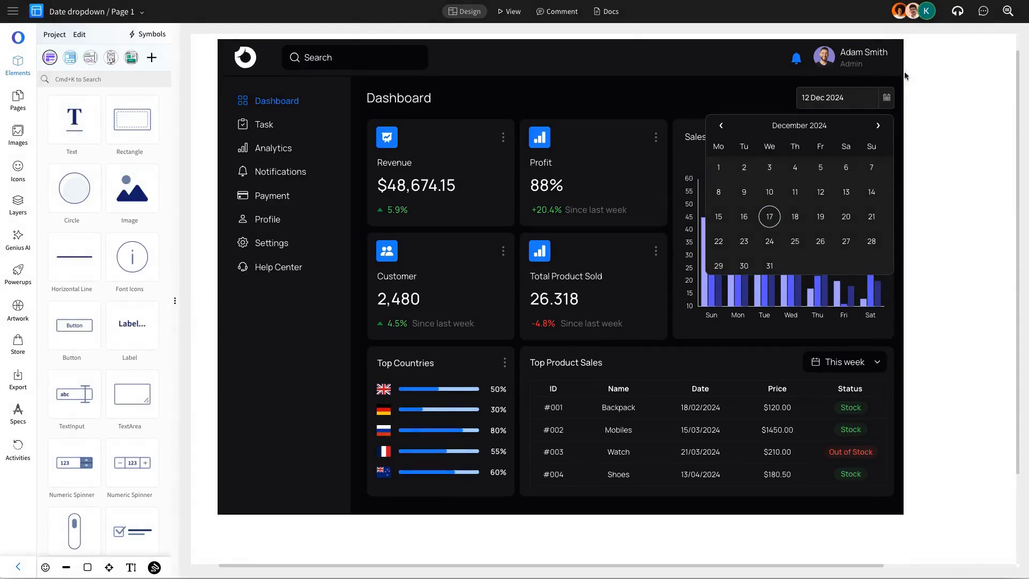
Hide the calendar group in the layers and save the changes.
scroll(882, 85, "left", 1)
left_click(18, 204)
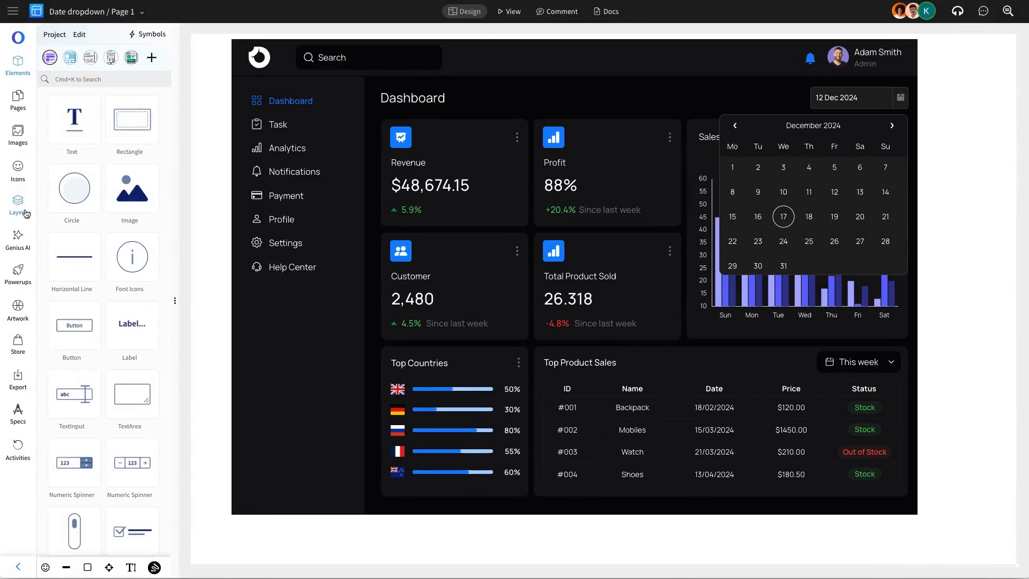
left_click(862, 150)
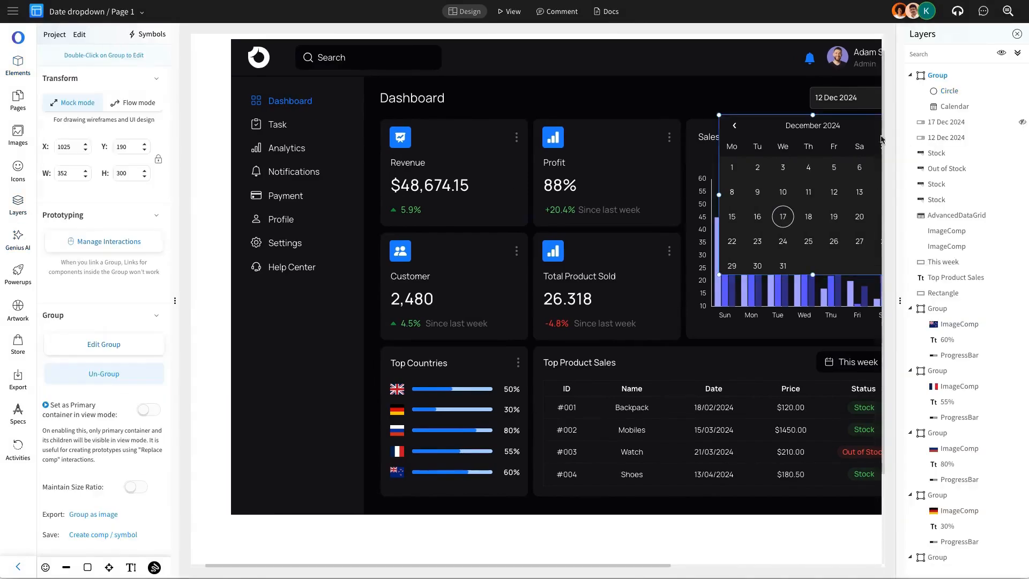
left_click(1020, 74)
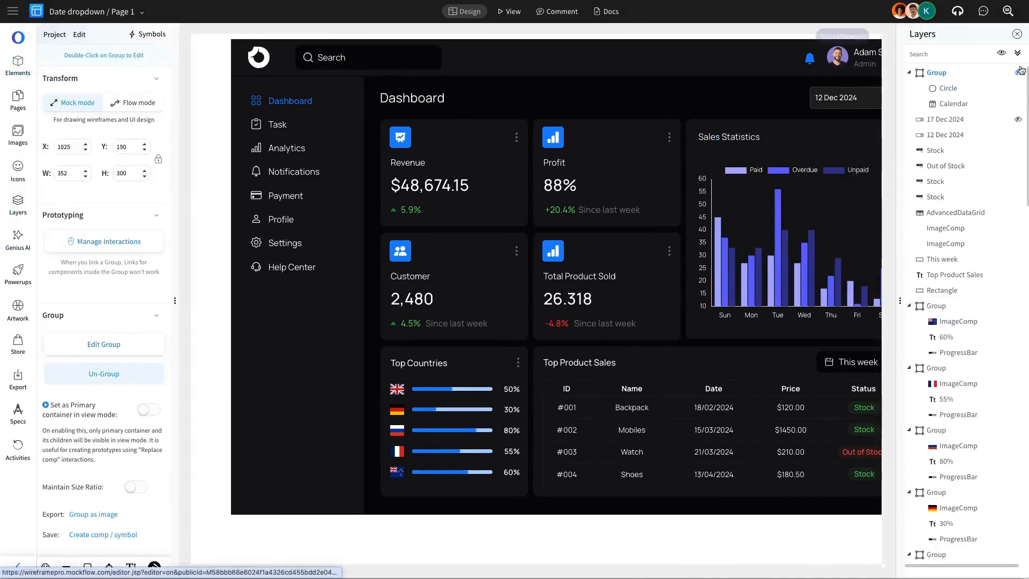
left_click(1016, 34)
left_click(980, 41)
left_click(963, 99)
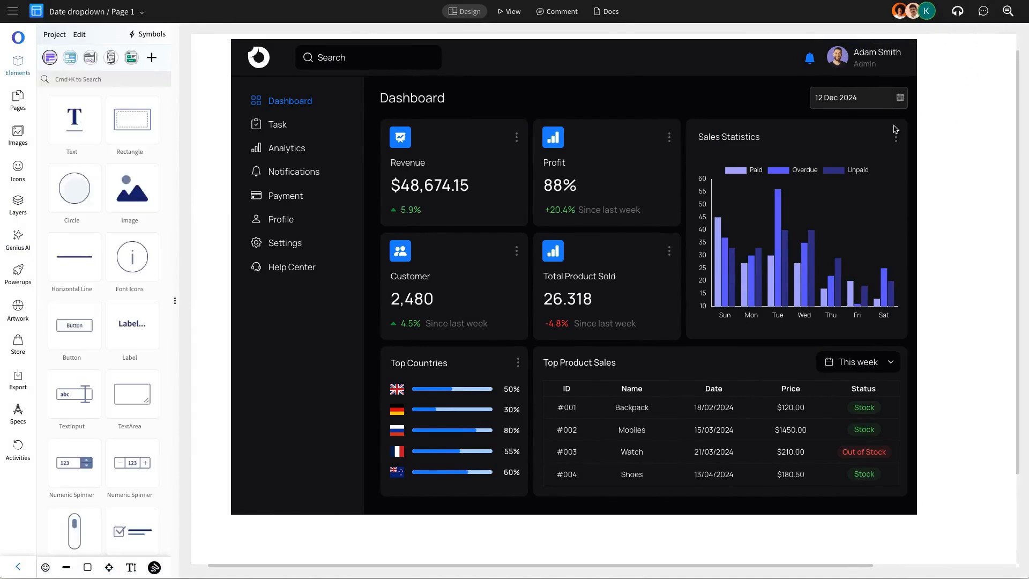
Test the prototype in view mode by opening the calendar from the 12 Dec 2024 field and choosing 17.
left_click(509, 11)
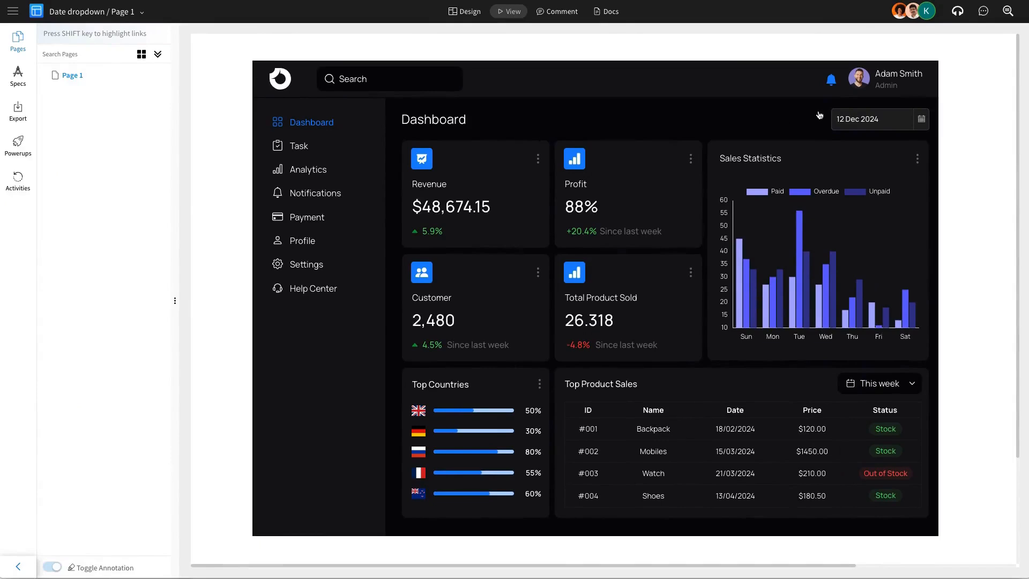
left_click(849, 124)
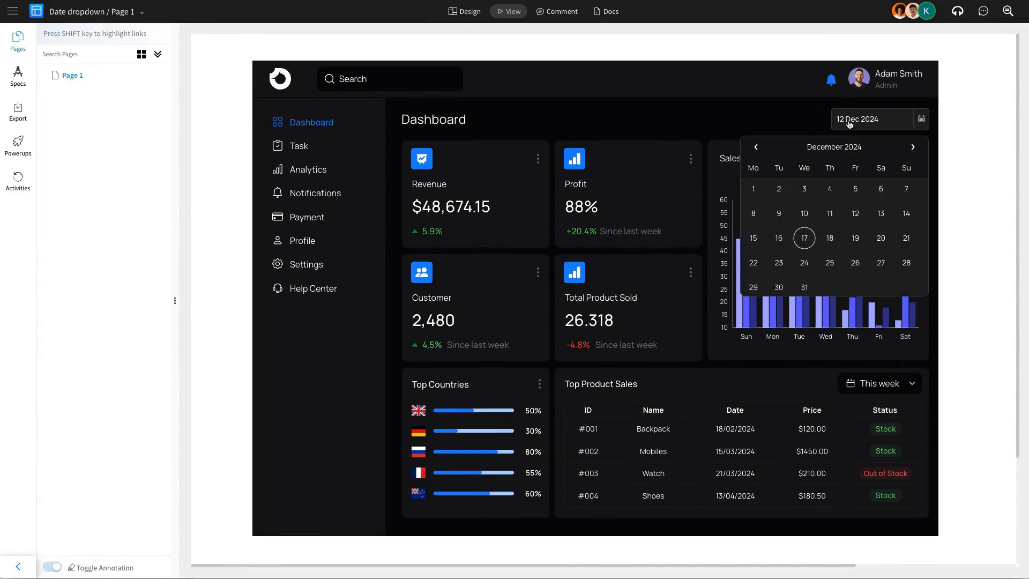
left_click(804, 238)
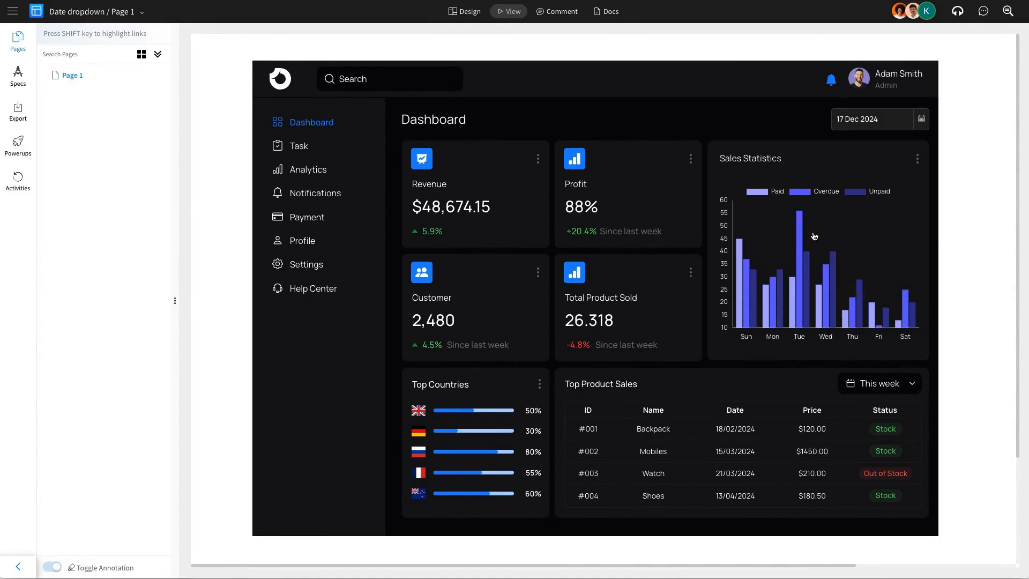